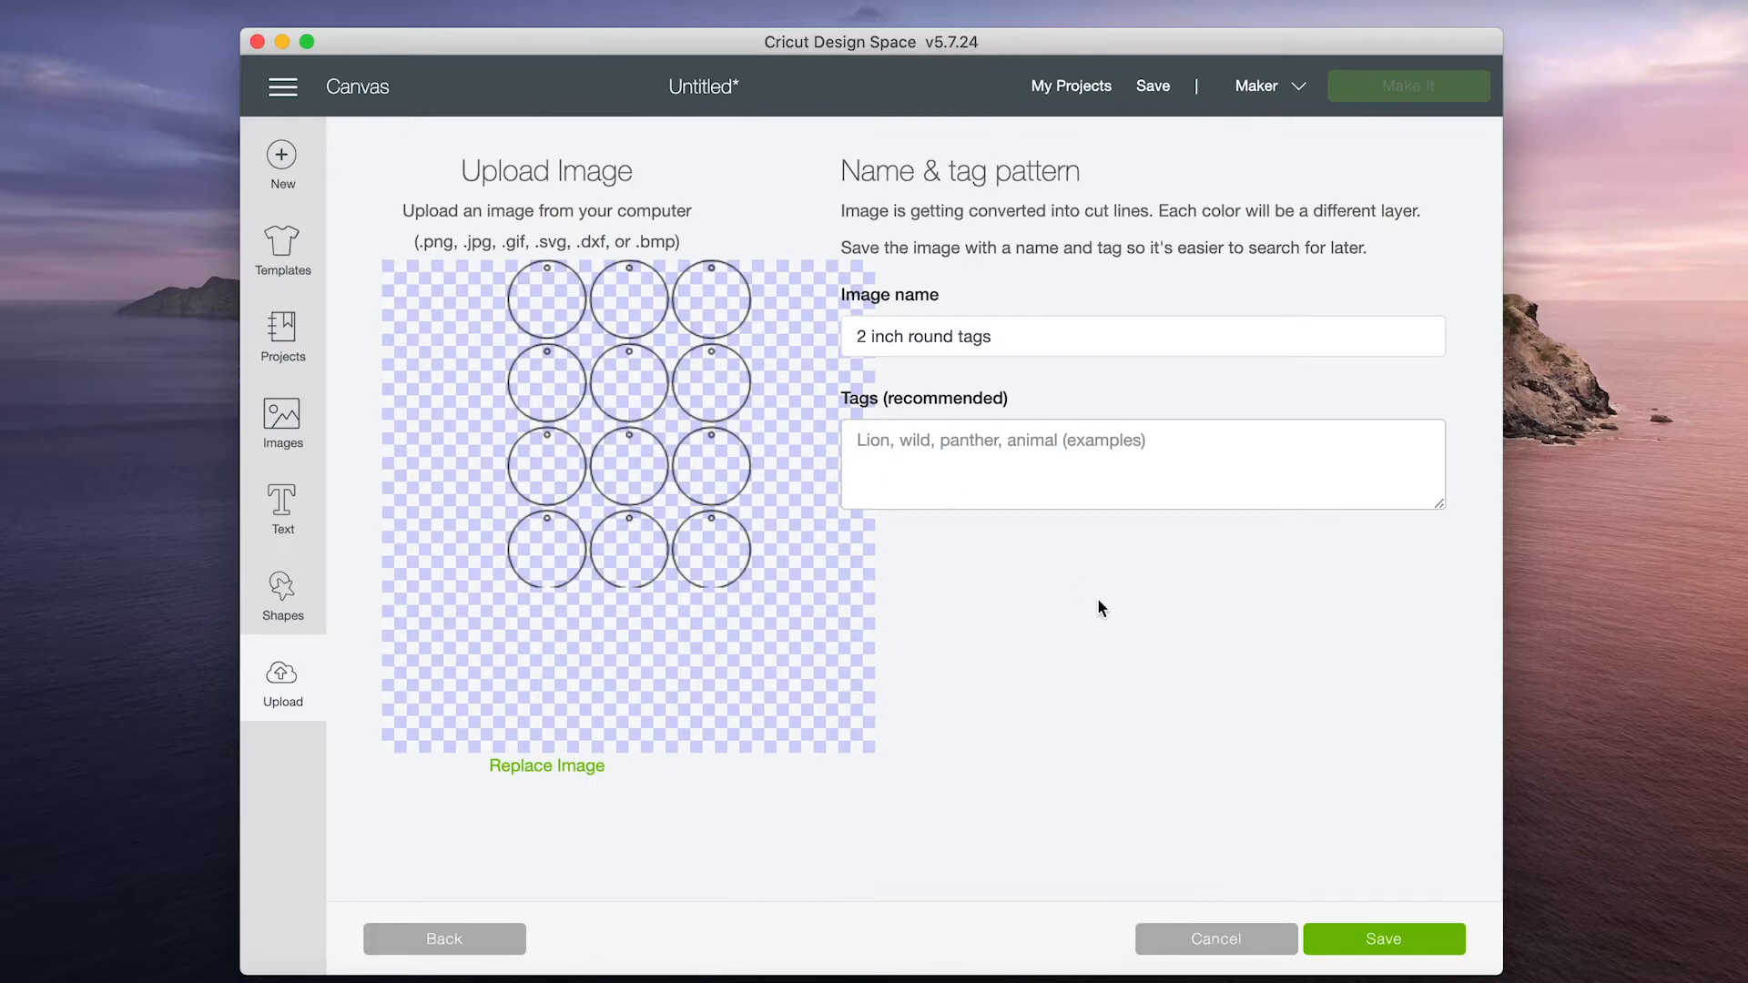
- Save the 2 inch round tags upload and load 2 inch round tags 2-01.png as a new Complex image
click(1365, 940)
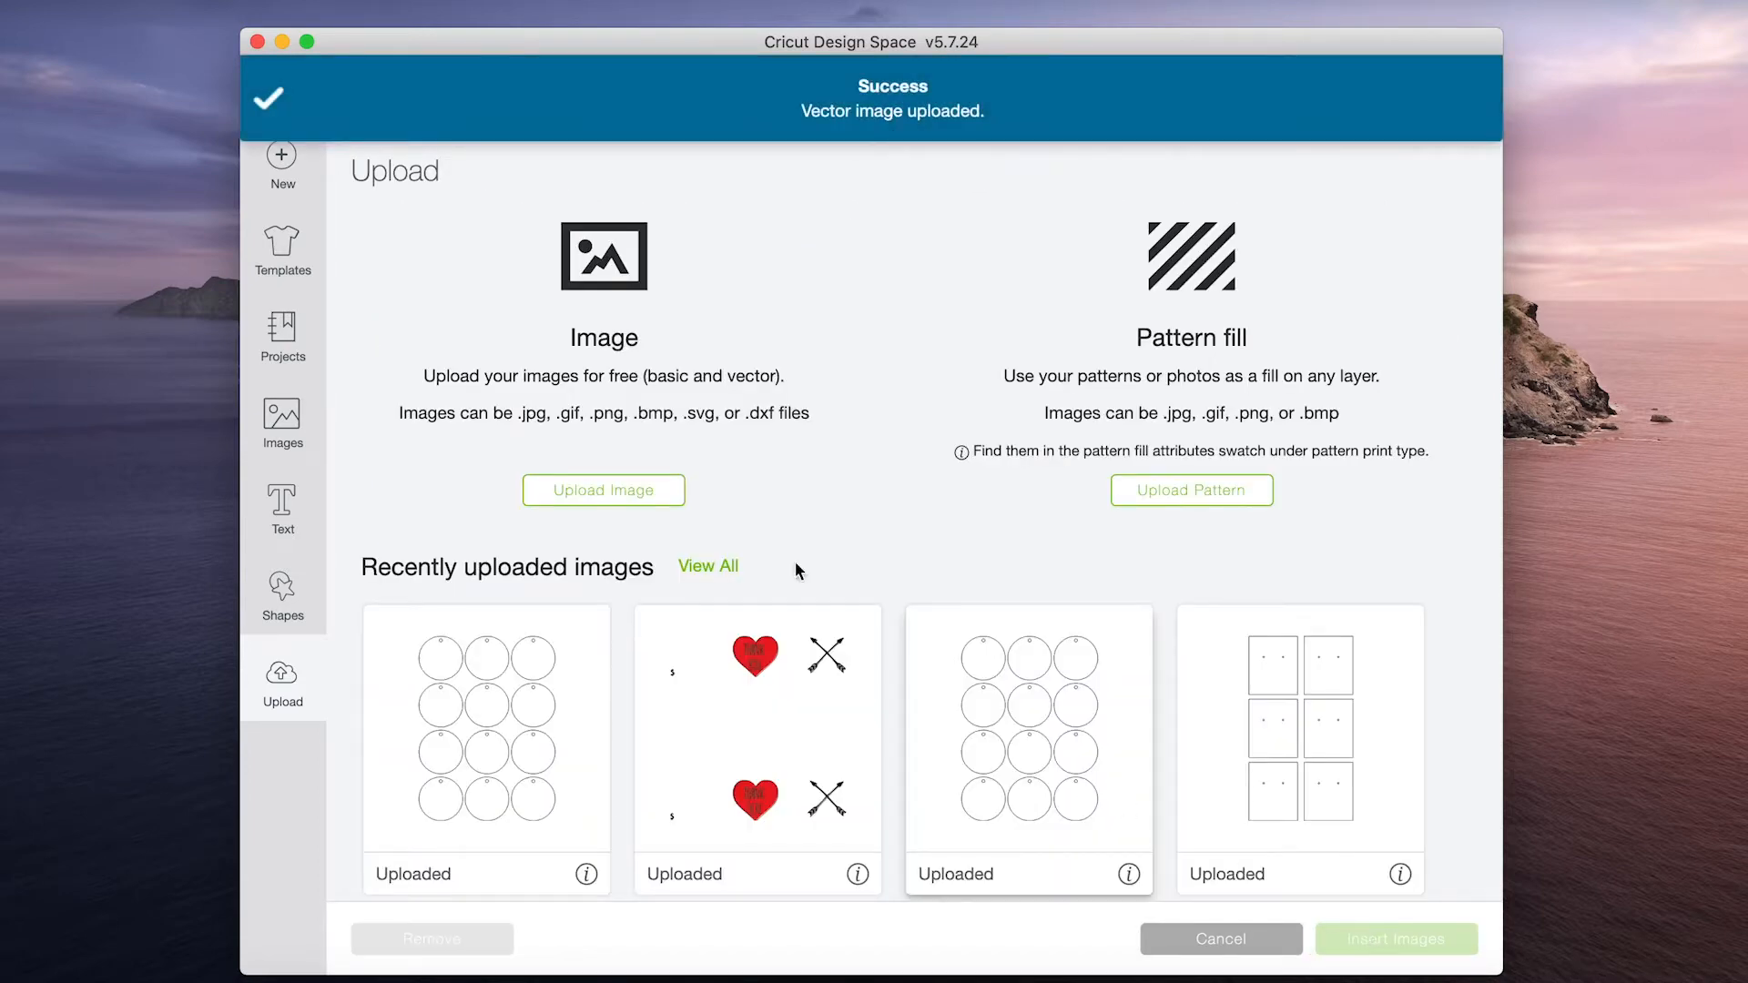
click(642, 496)
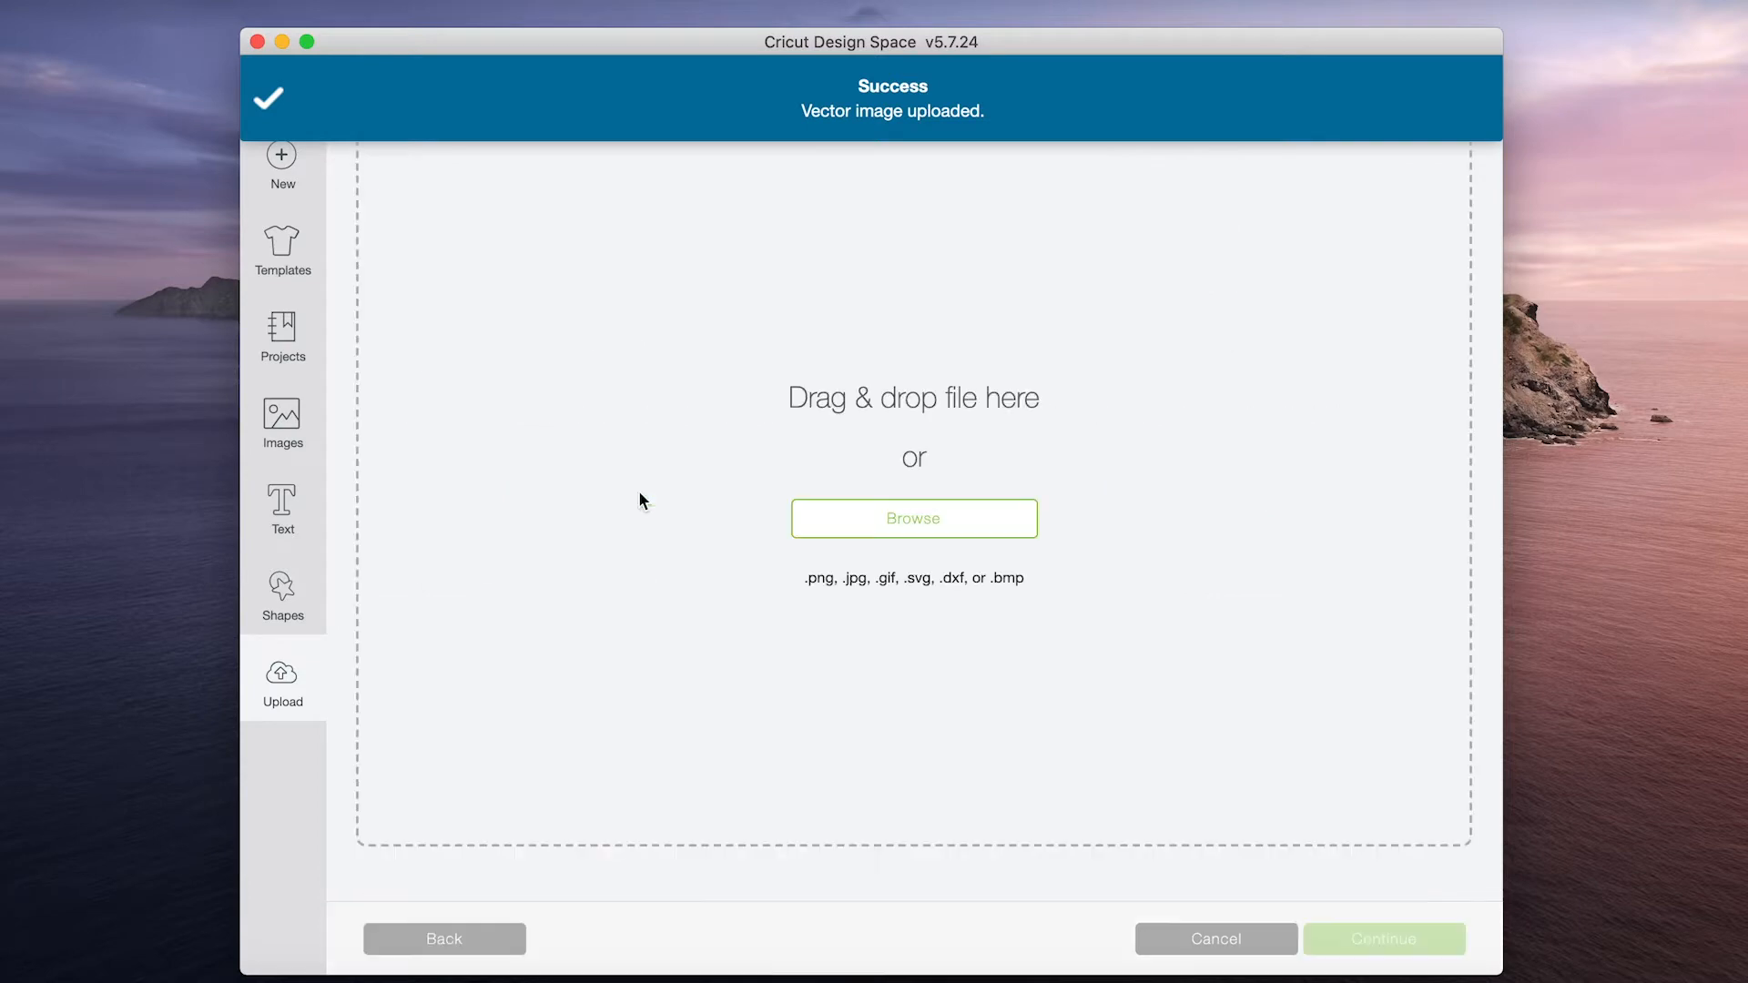
click(996, 531)
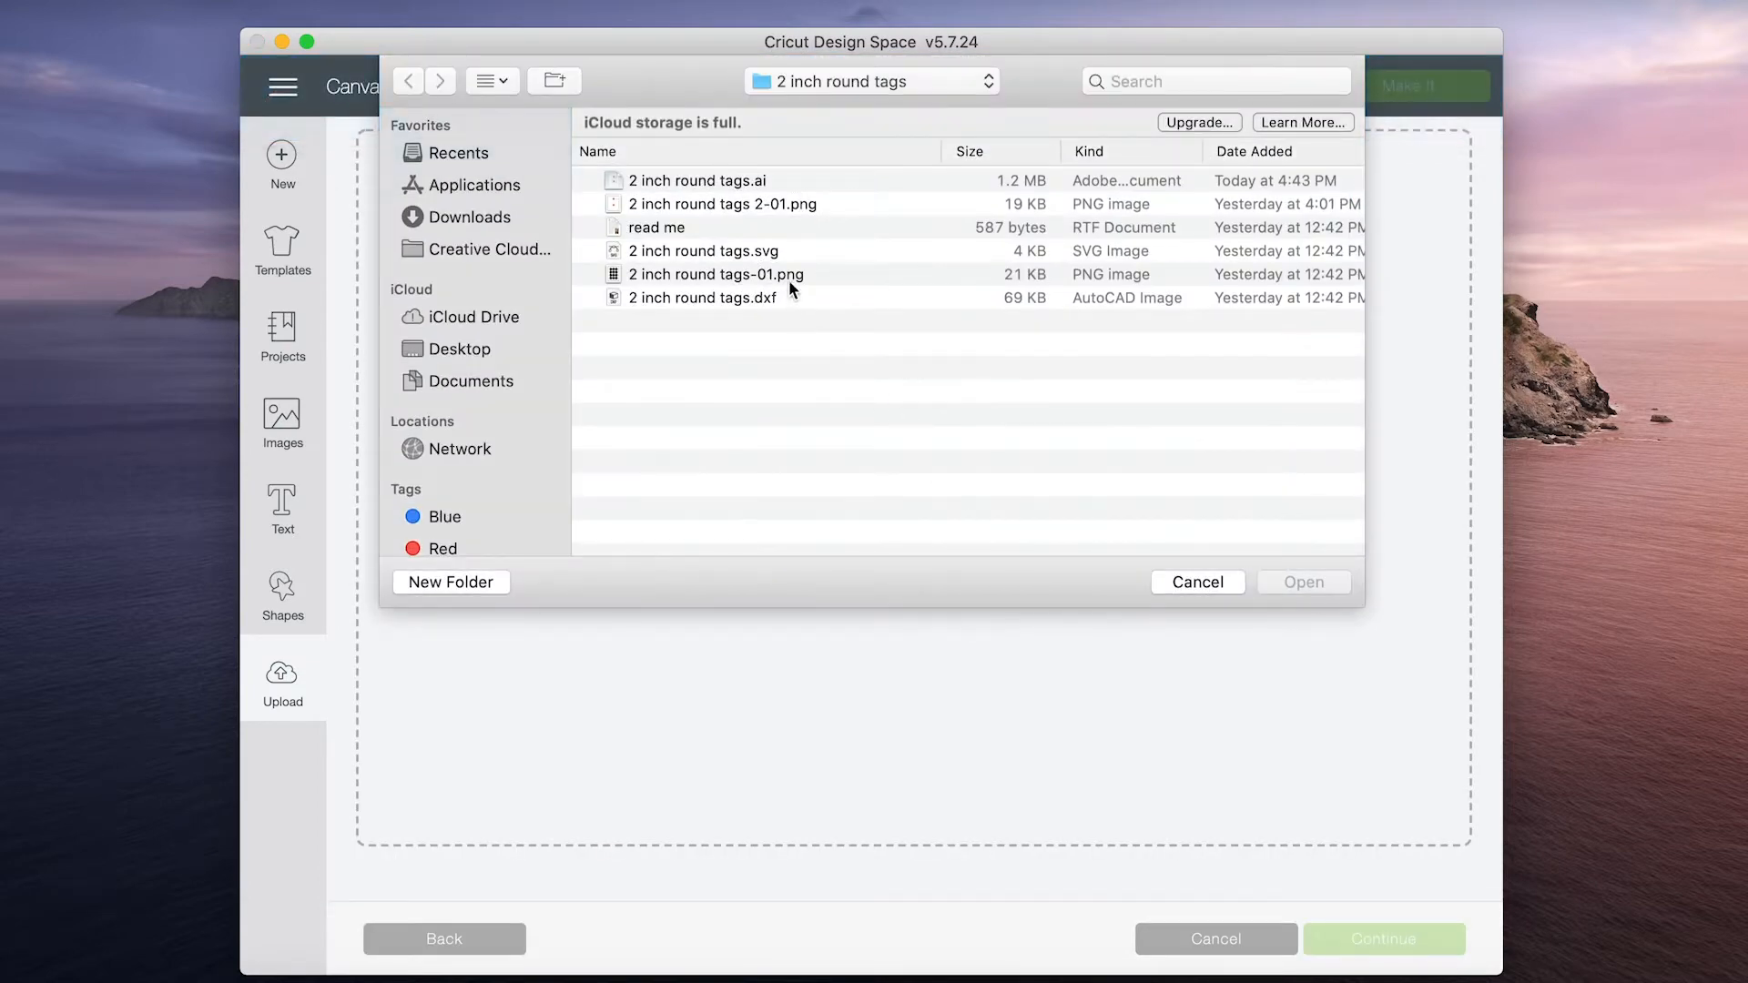
click(774, 277)
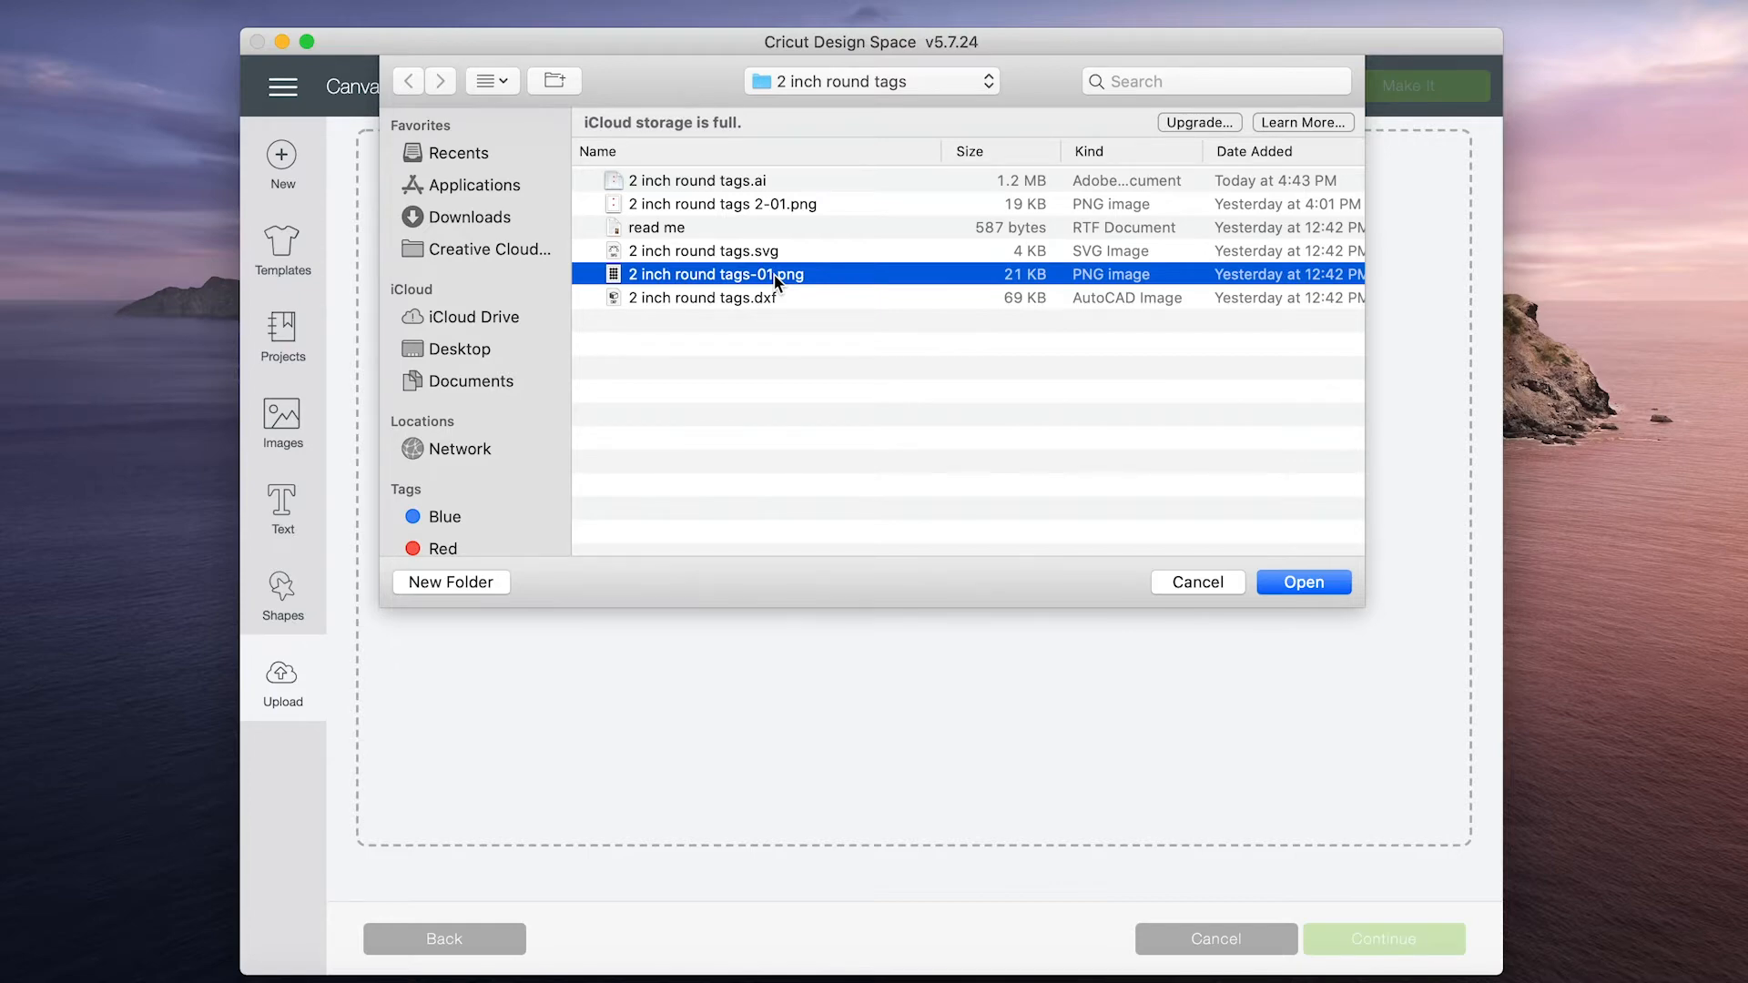
click(757, 204)
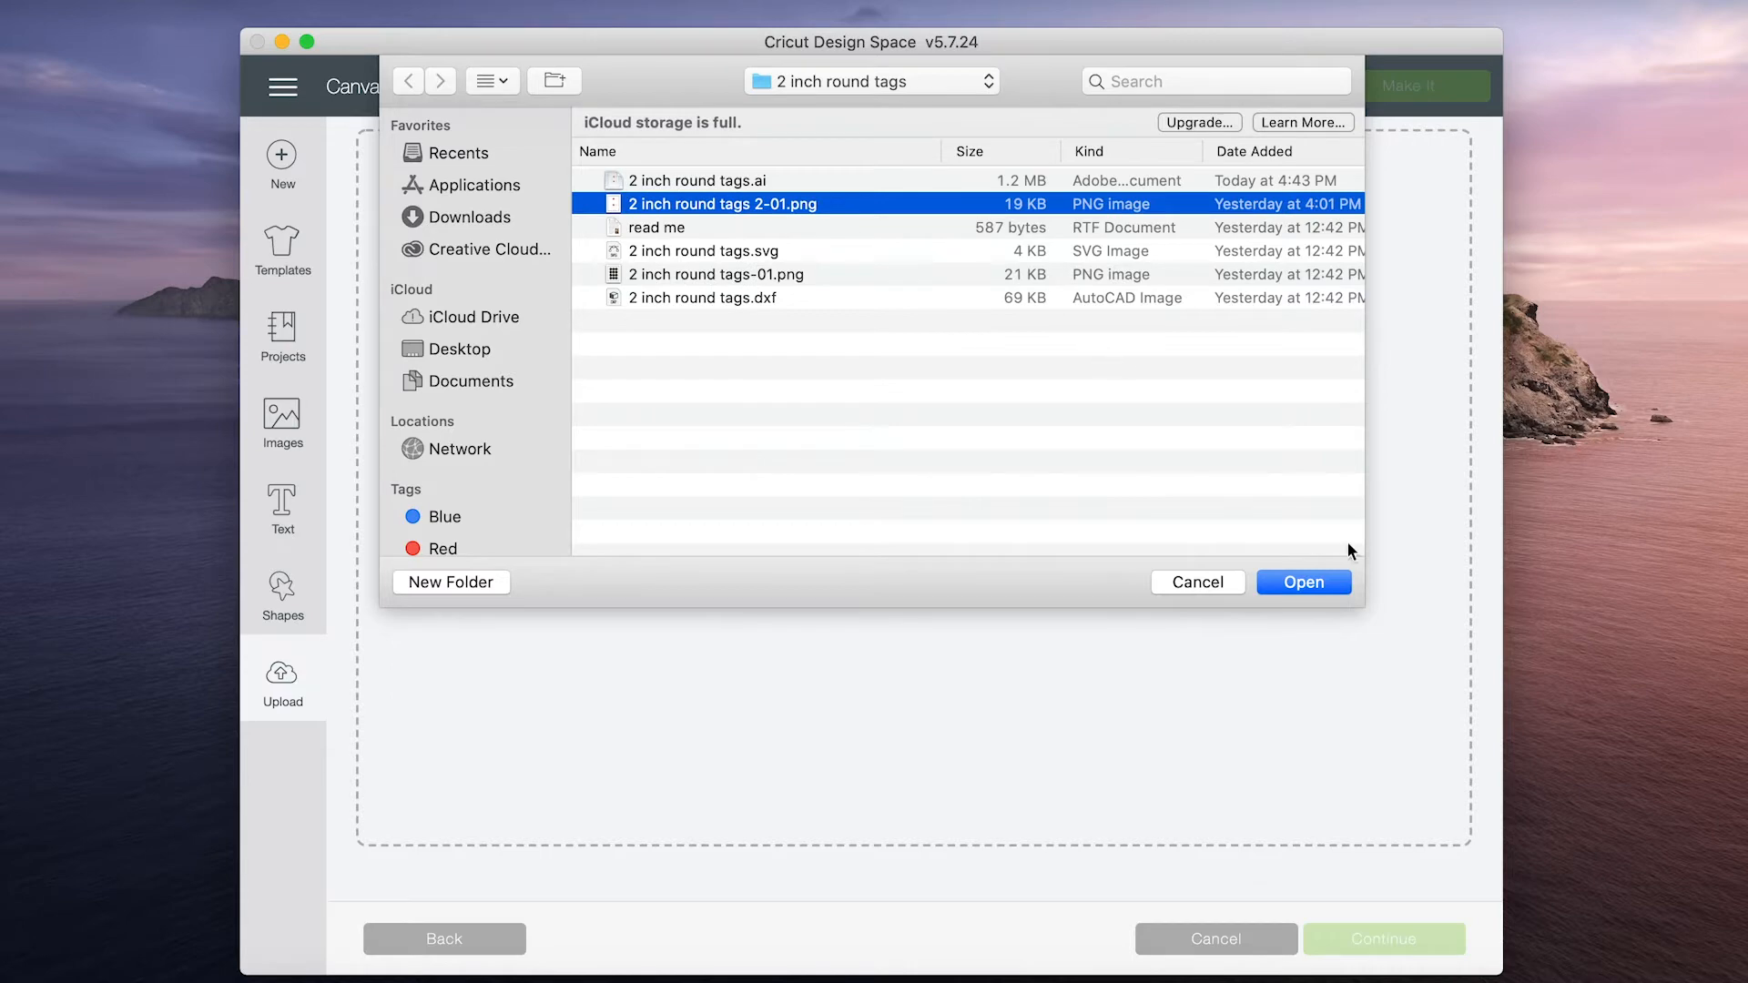
click(1311, 585)
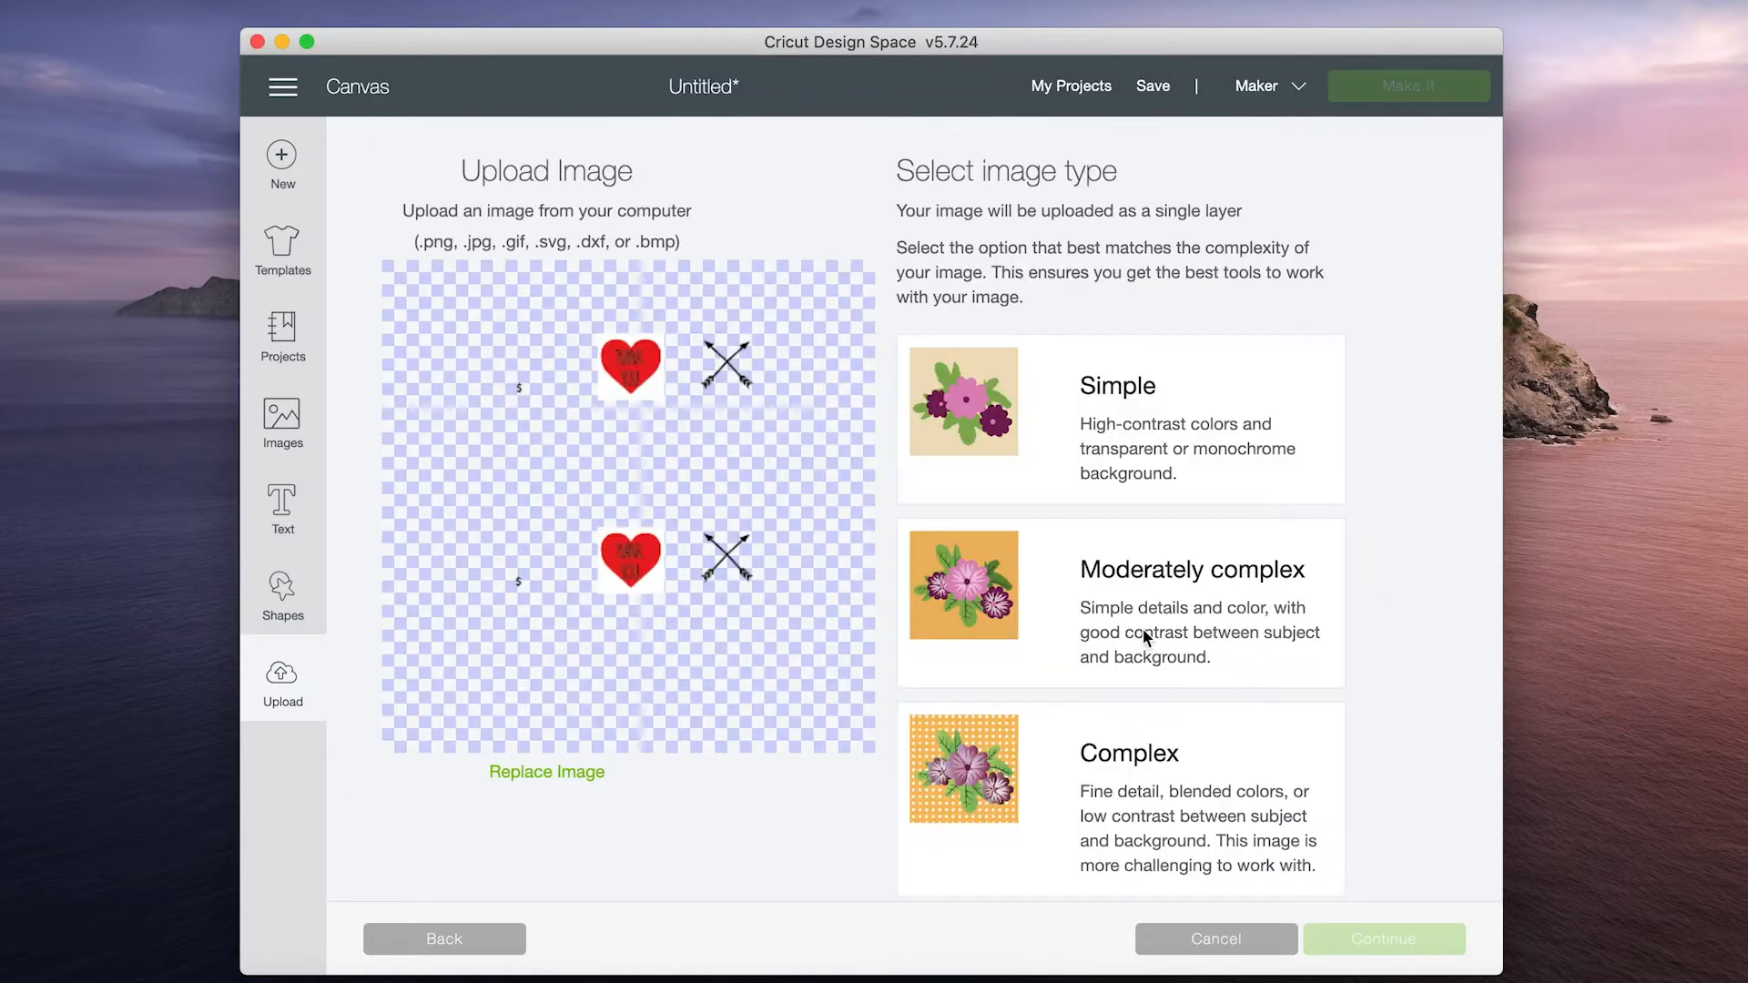
click(1102, 752)
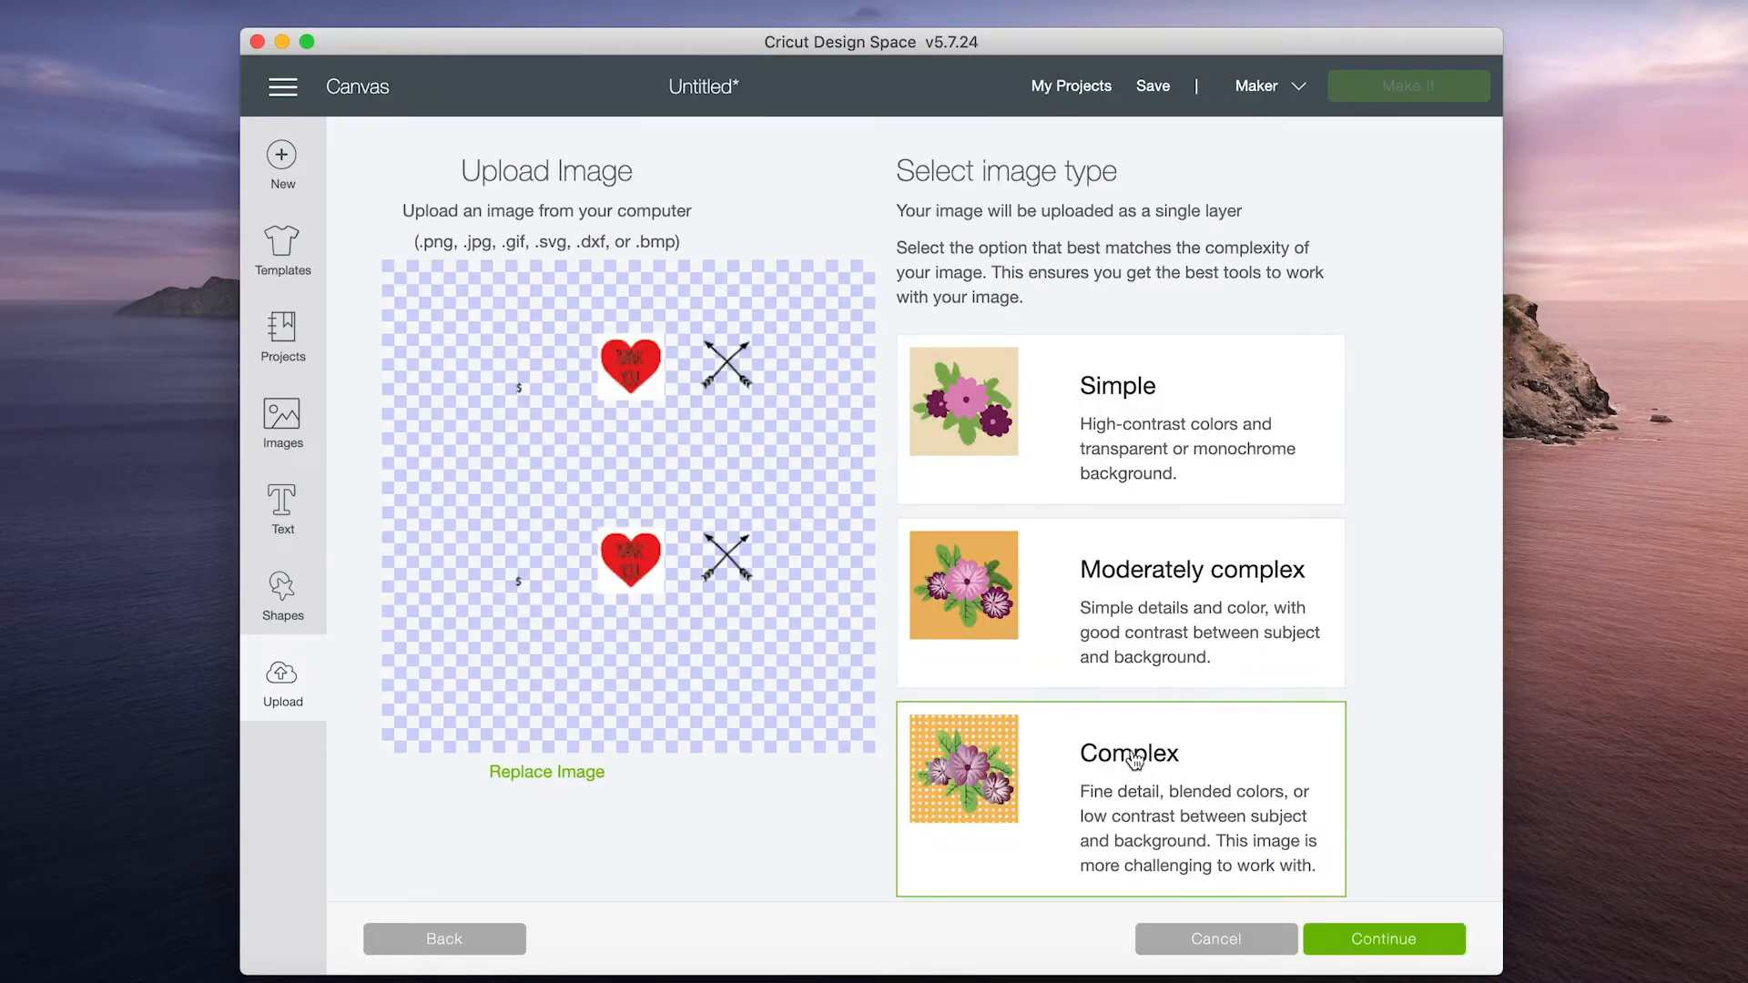
click(1363, 942)
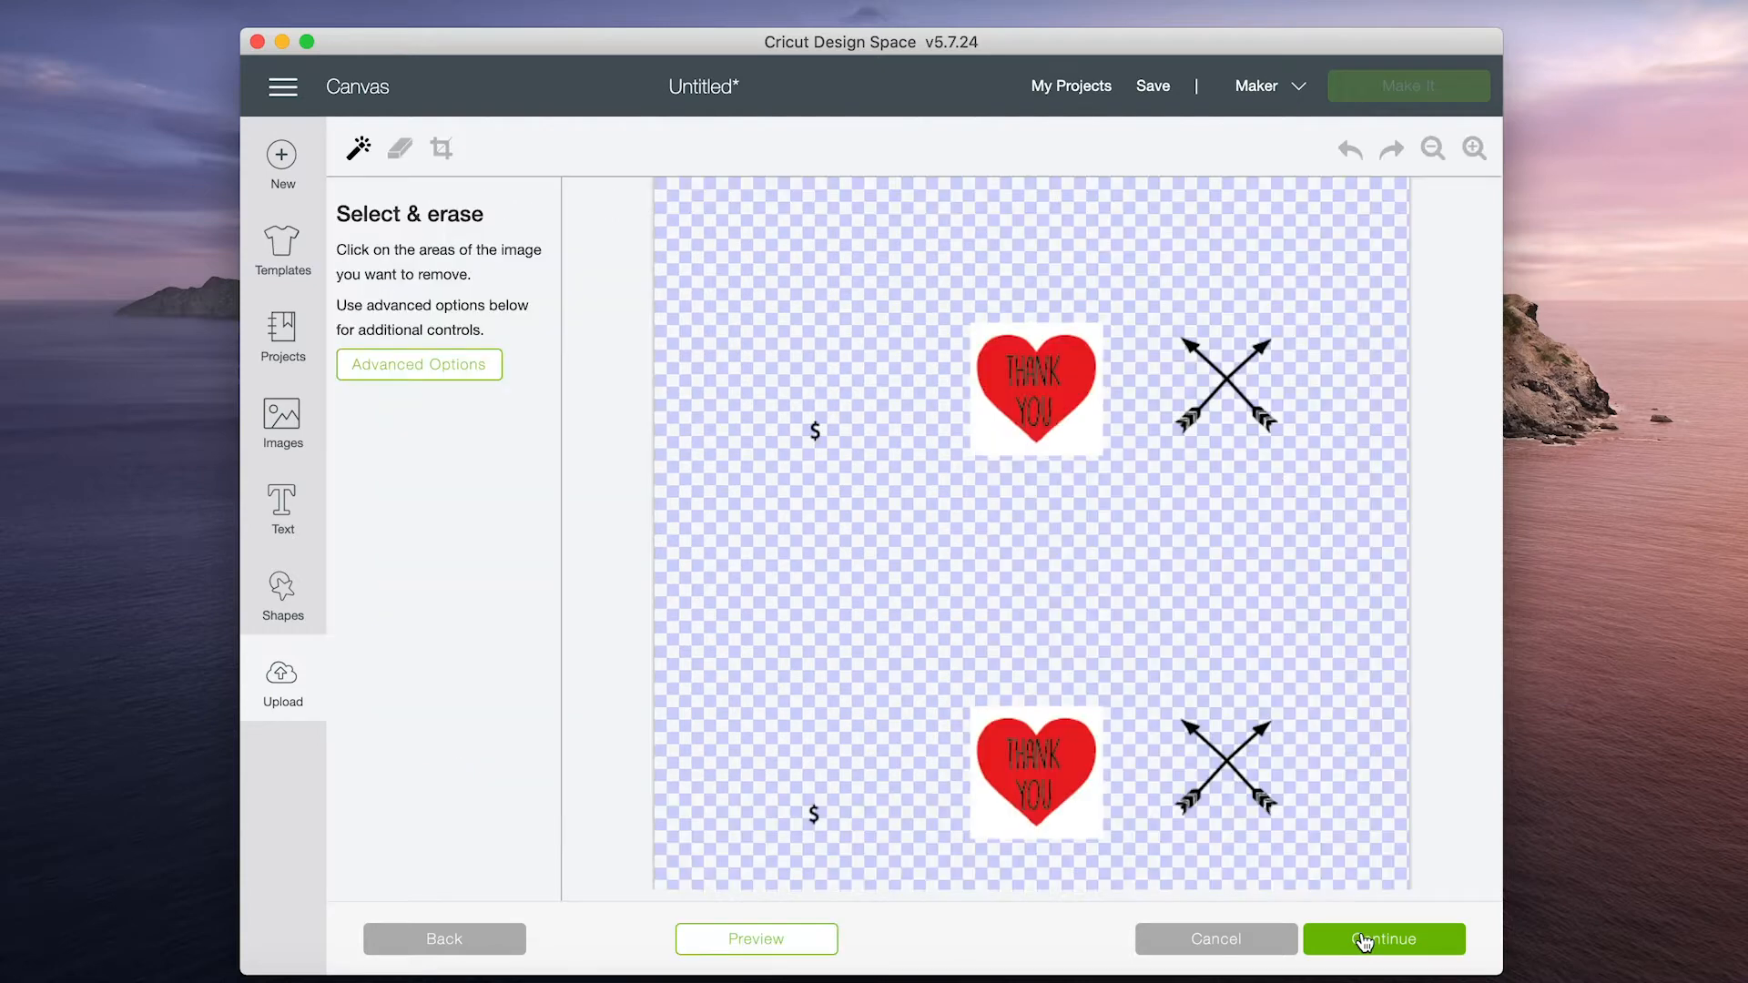
- Erase the white backgrounds around both hearts and save the upload as a Print Then Cut image
click(994, 446)
click(985, 806)
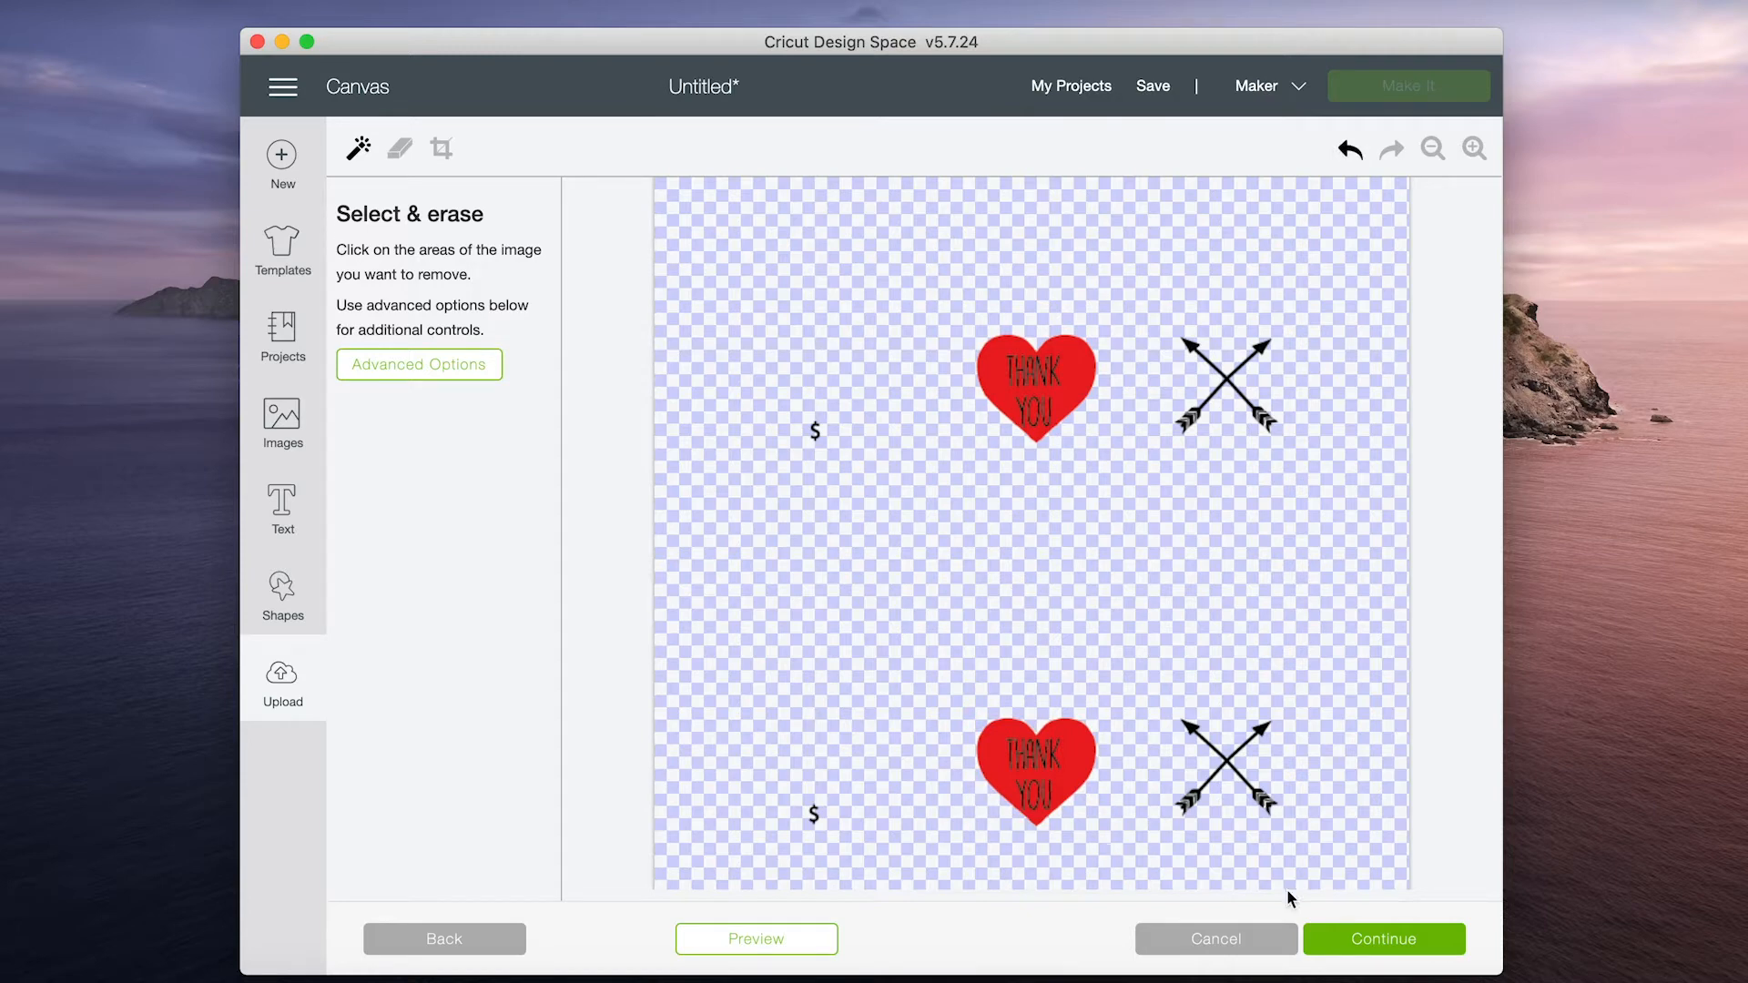
click(1378, 945)
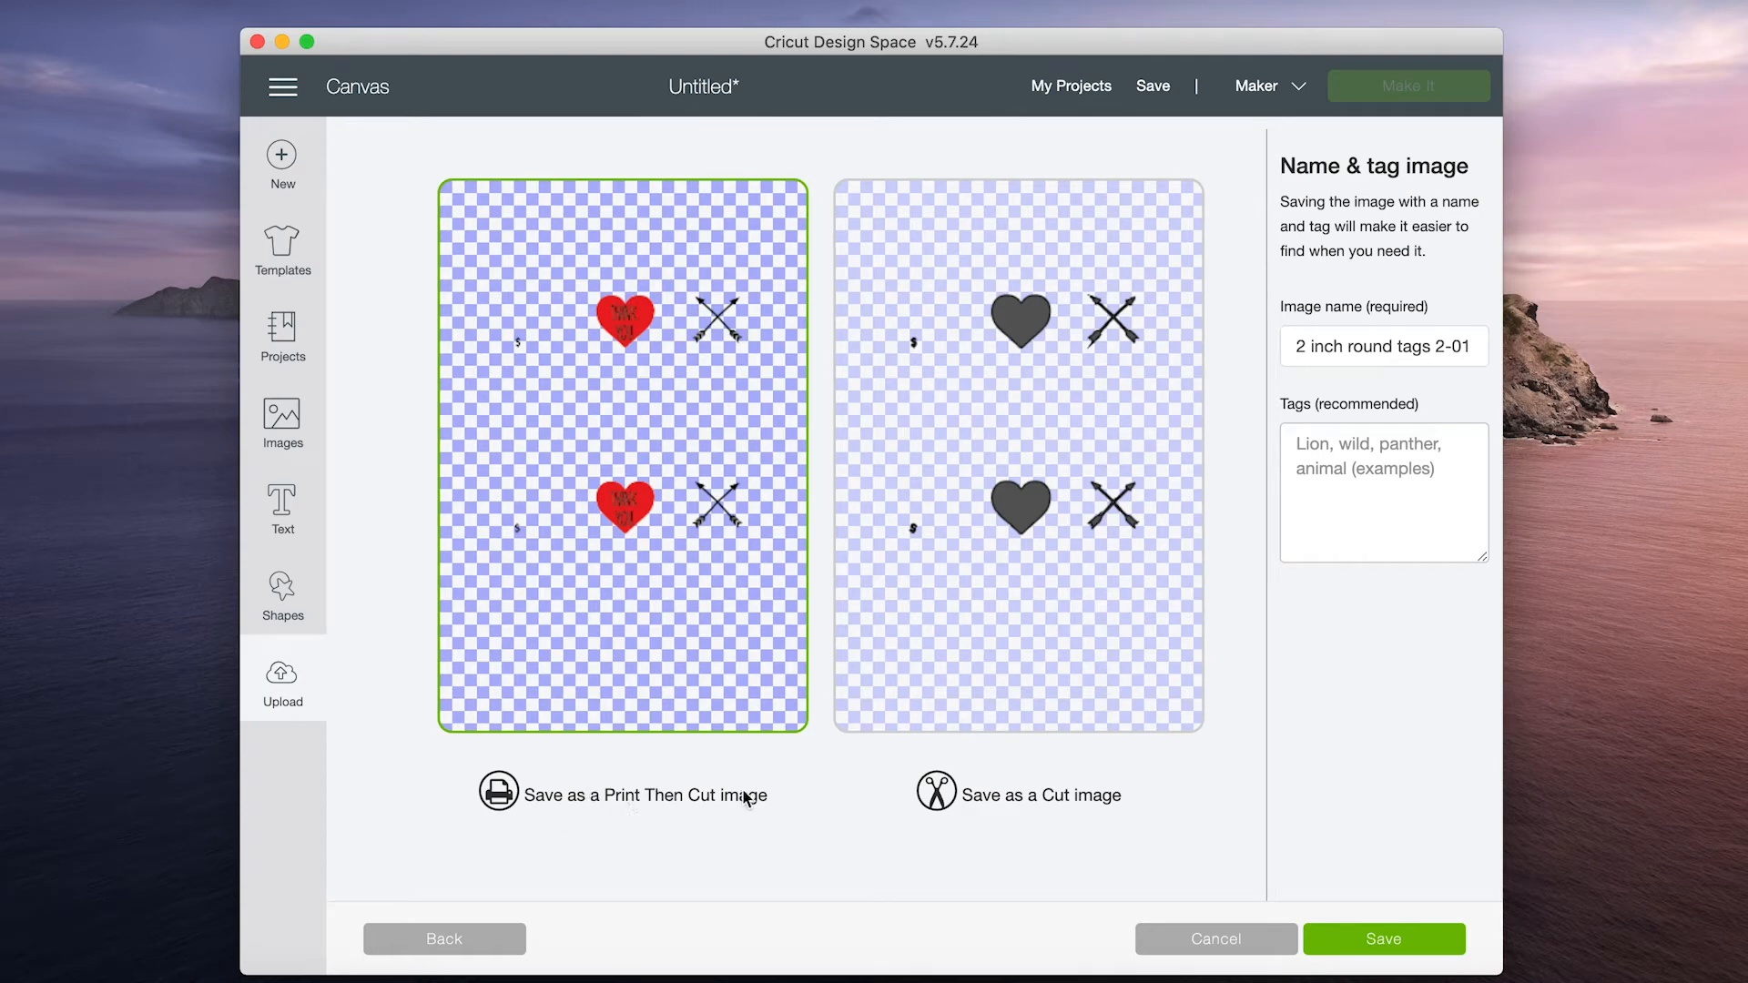
click(1380, 941)
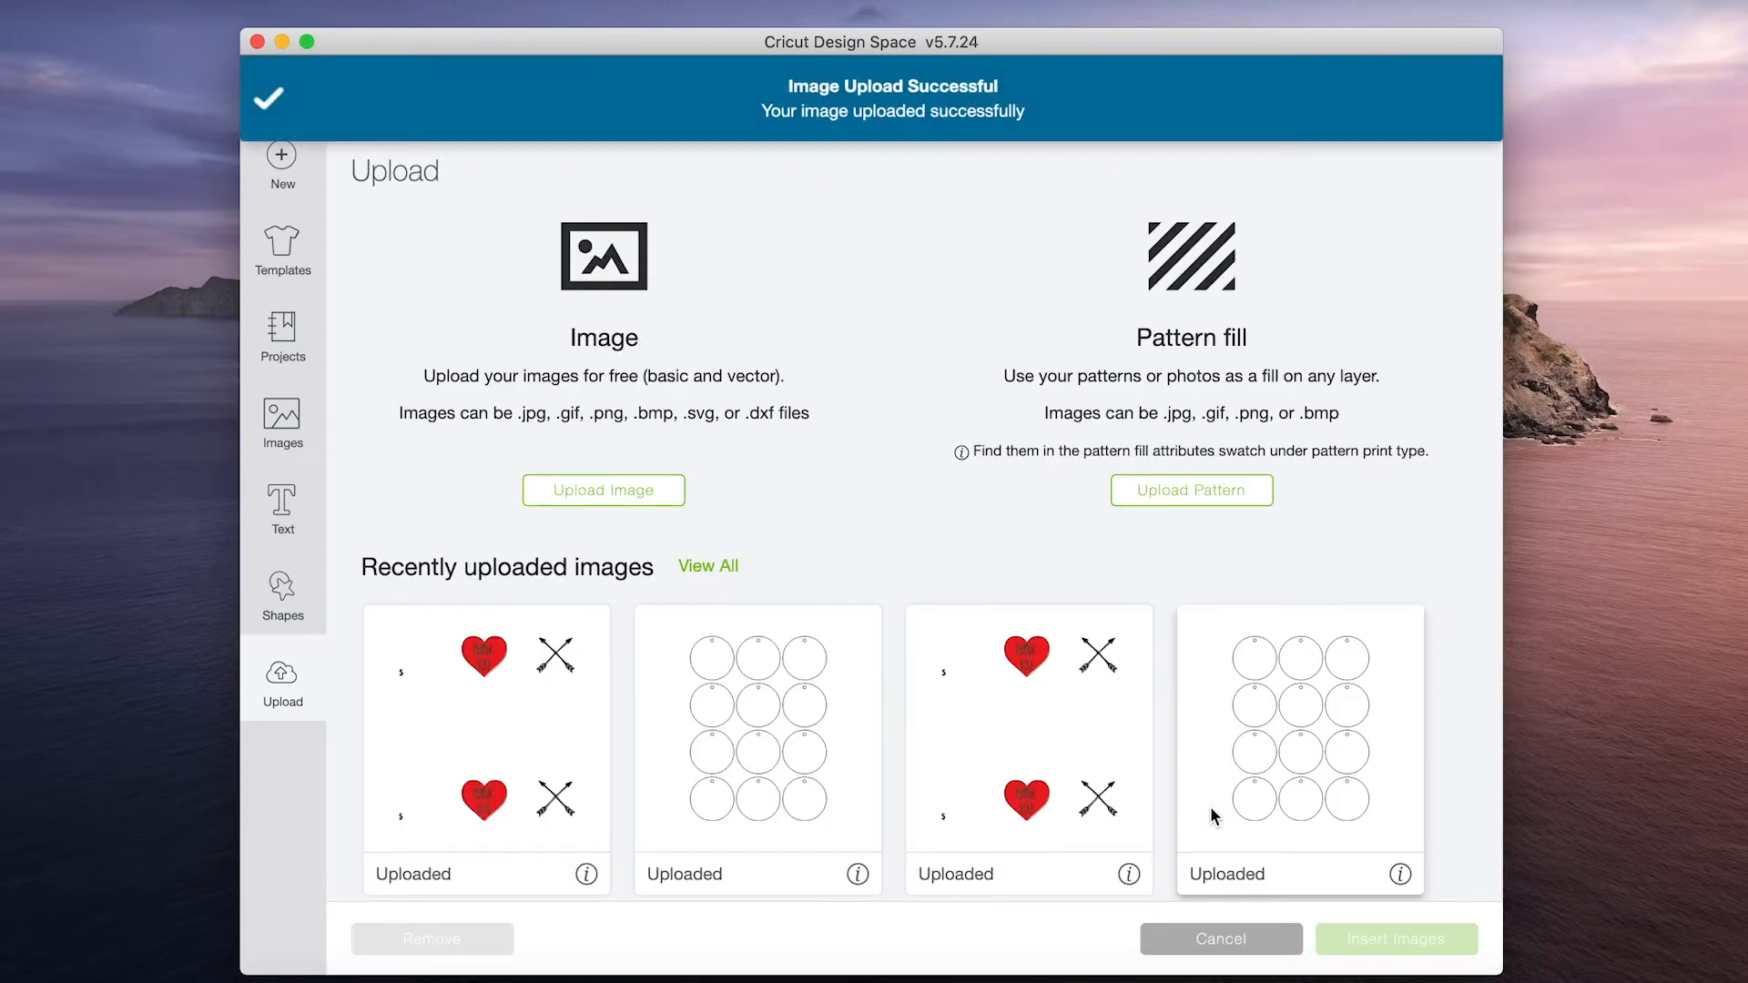
- Insert the newly uploaded round tag outlines at the canvas origin and attach all the circles together
click(788, 724)
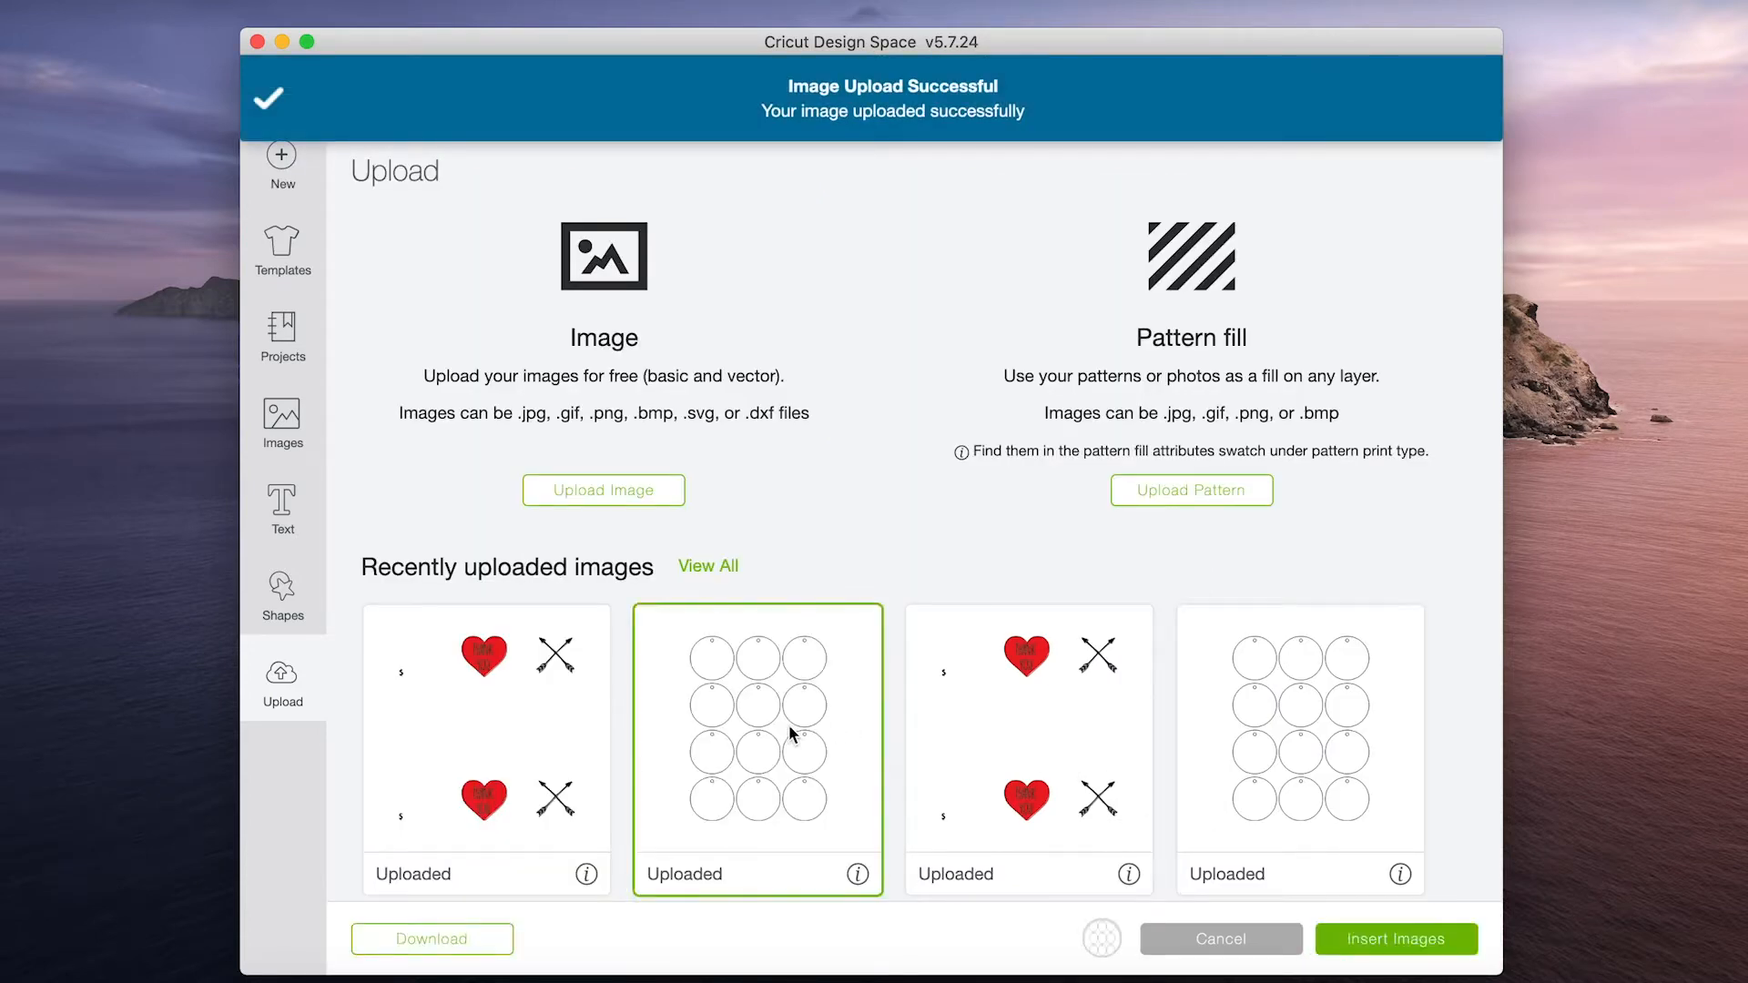
click(1400, 940)
drag(1097, 753, 642, 293)
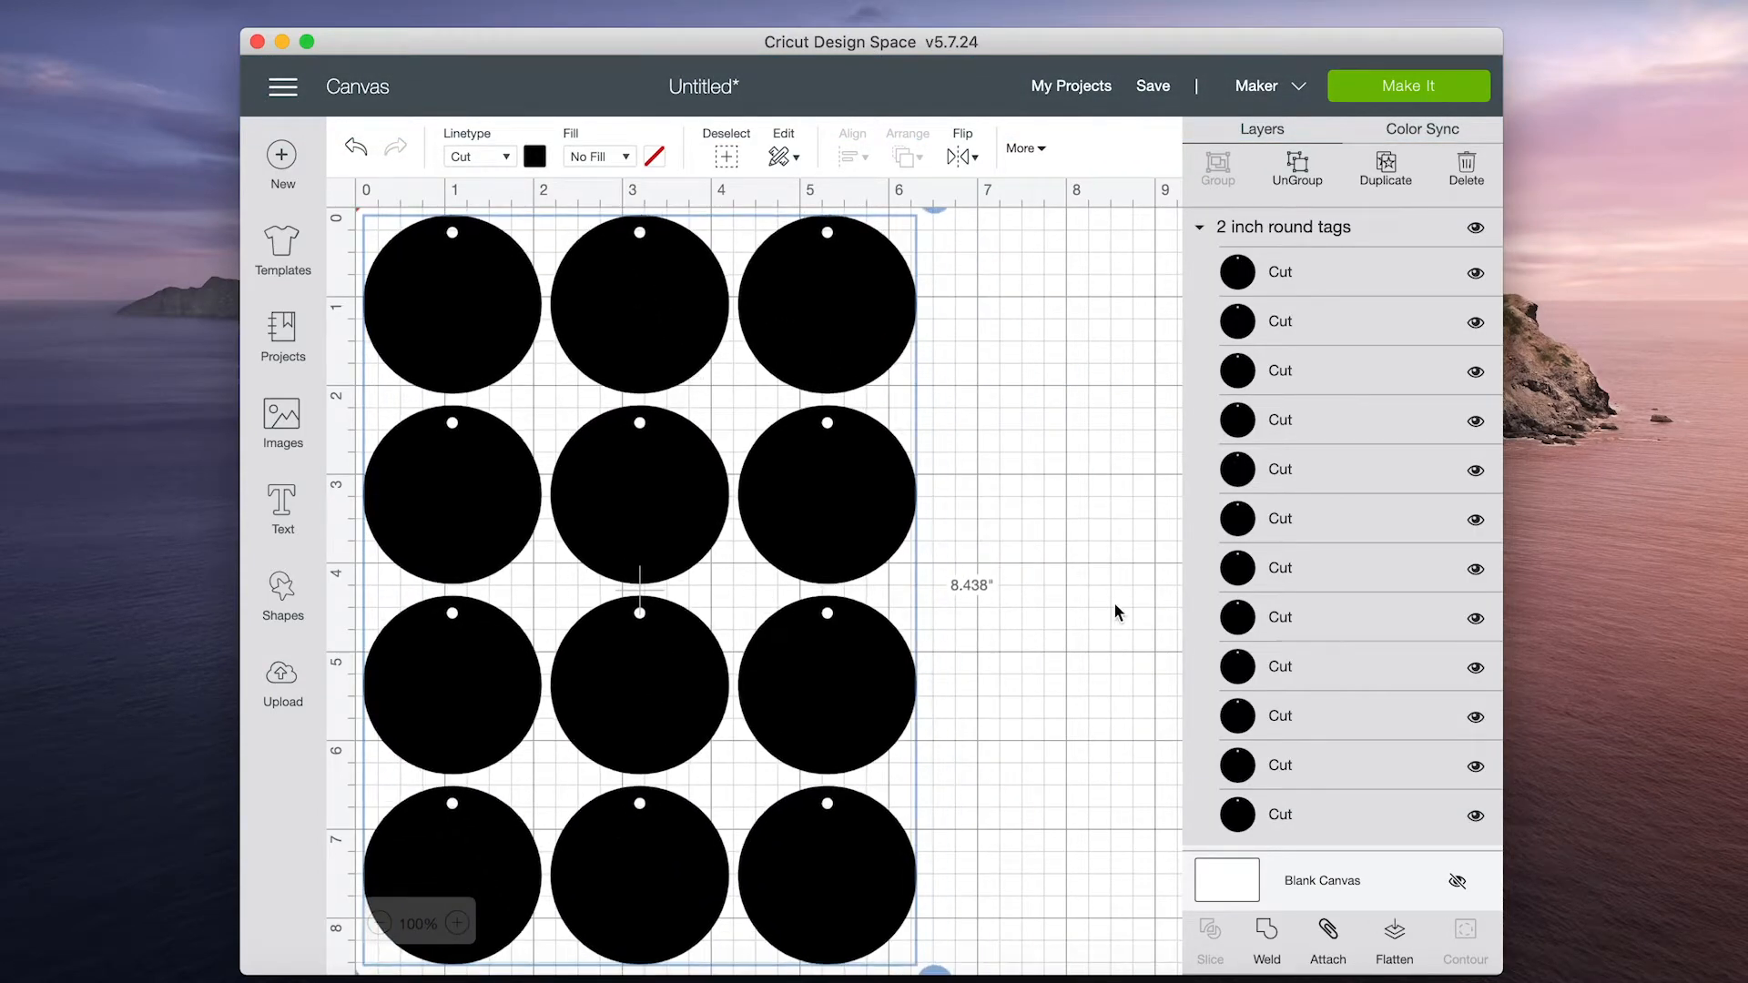
click(1329, 933)
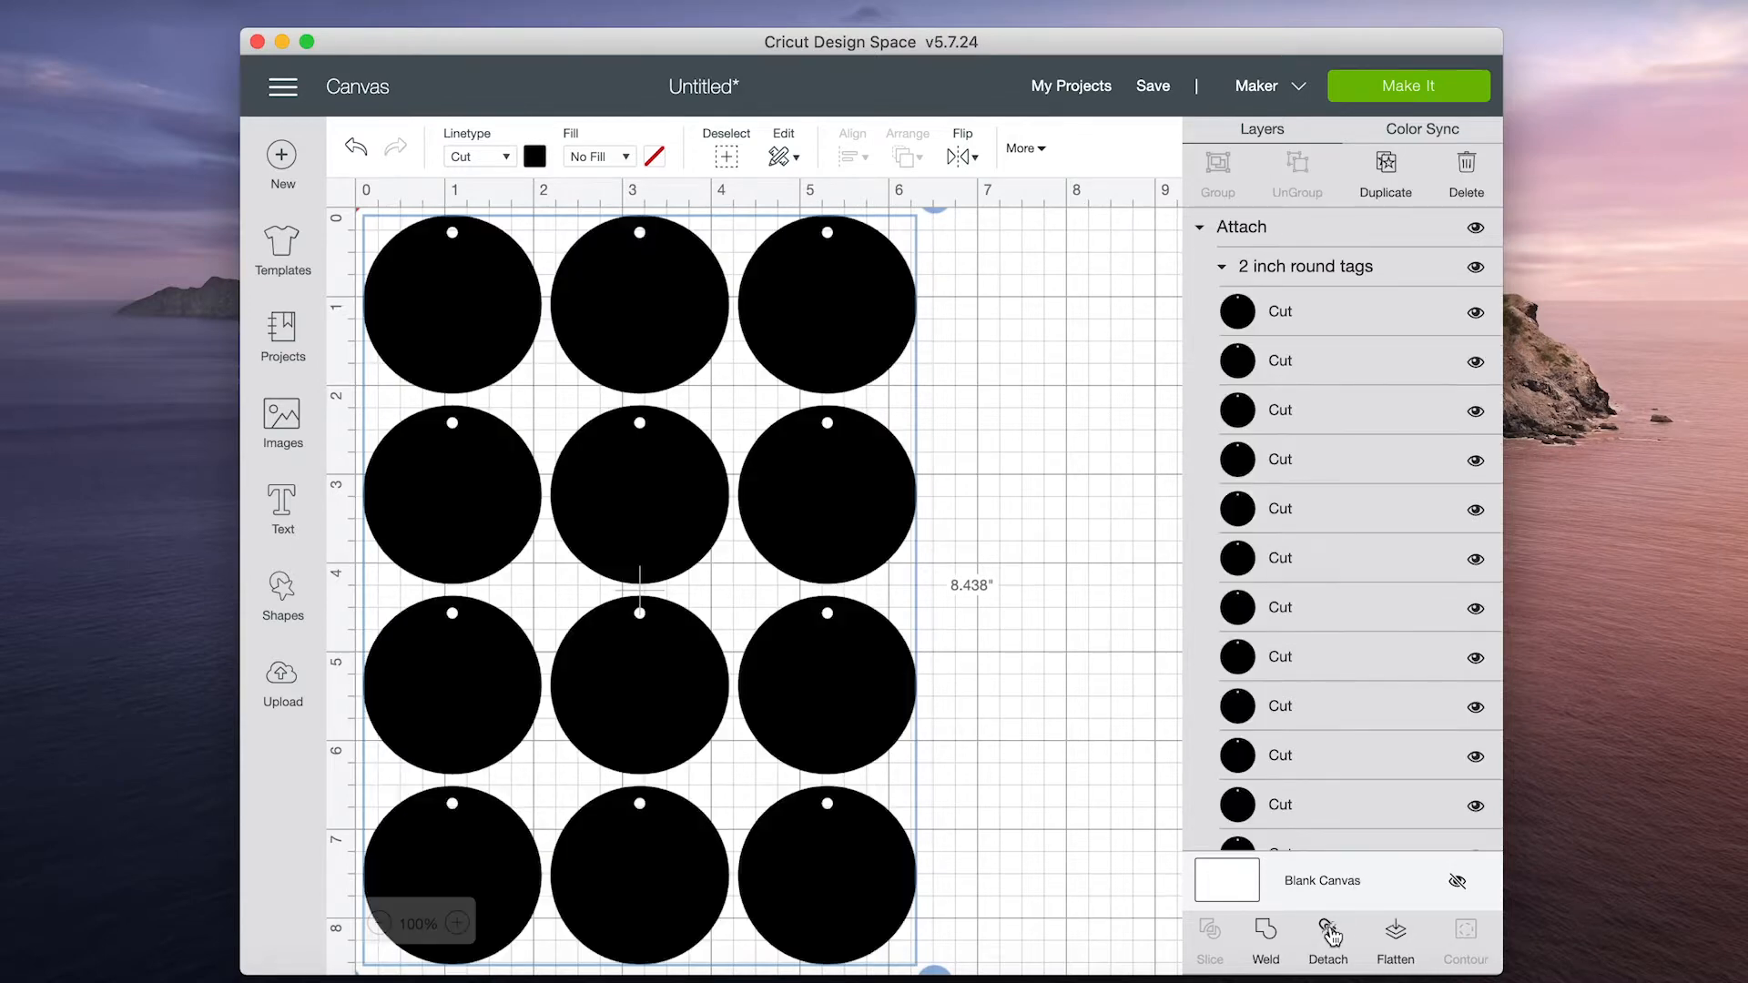
- Insert the new hearts-and-arrows image over the tags and enlarge it to about 4.94 by 5.2 inches
click(282, 681)
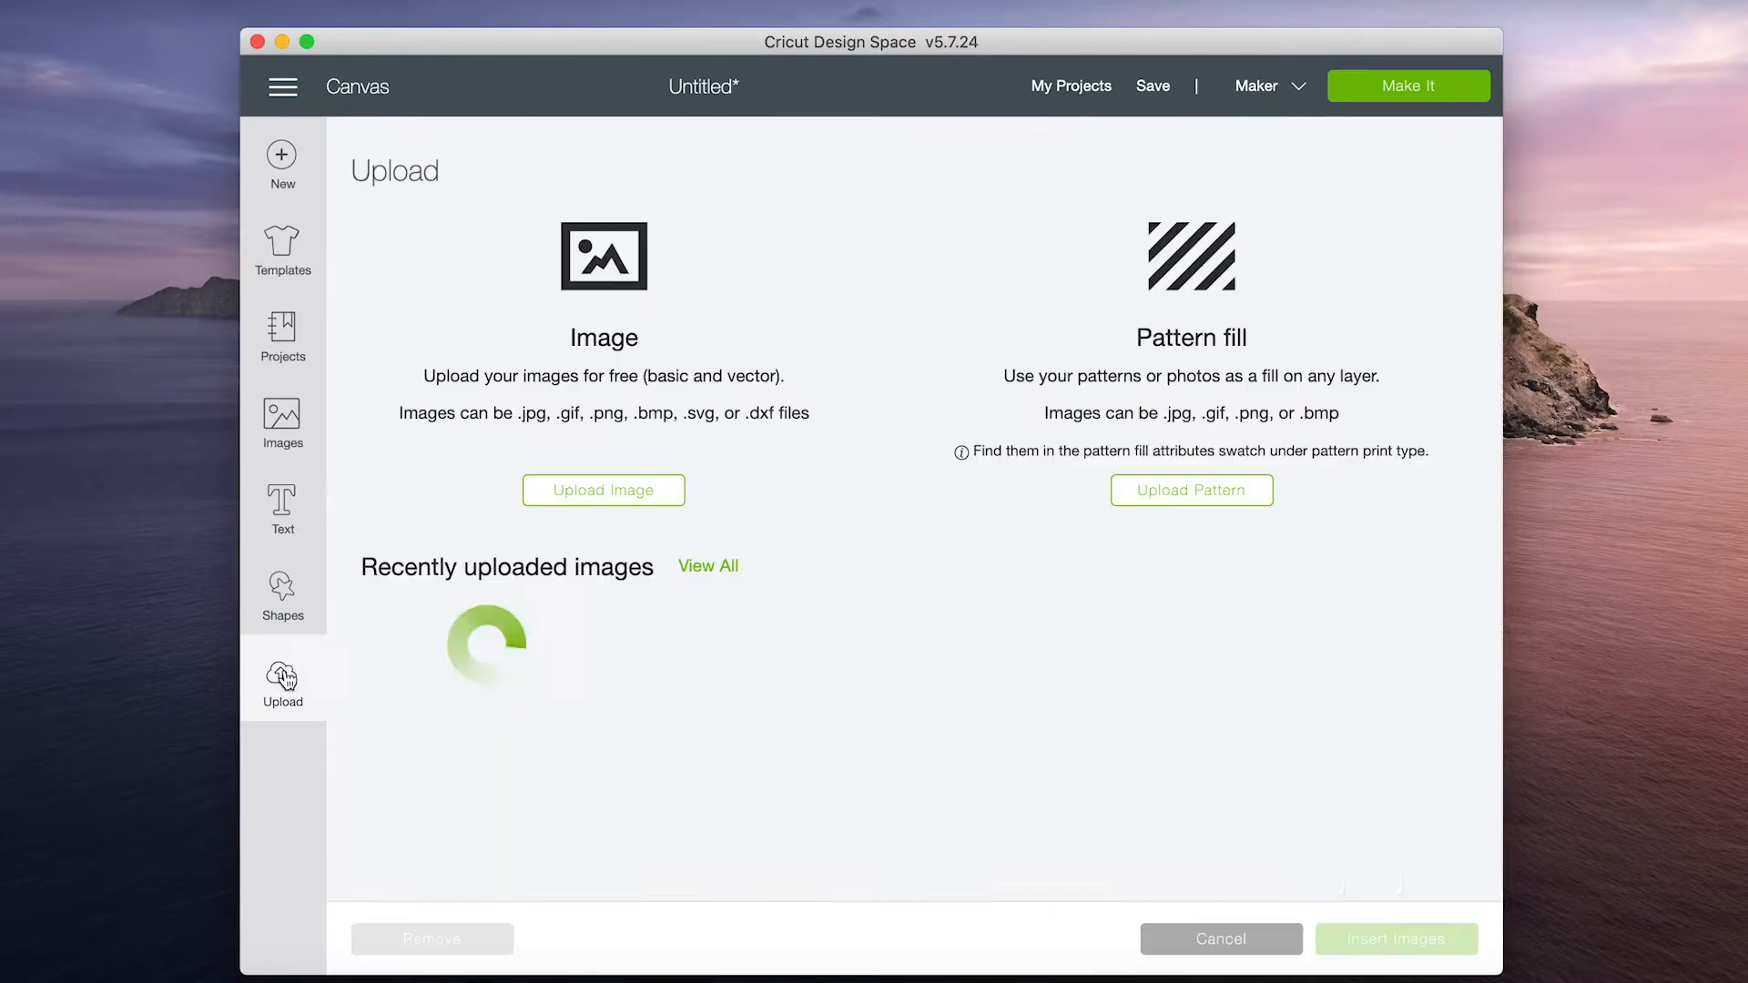
click(519, 689)
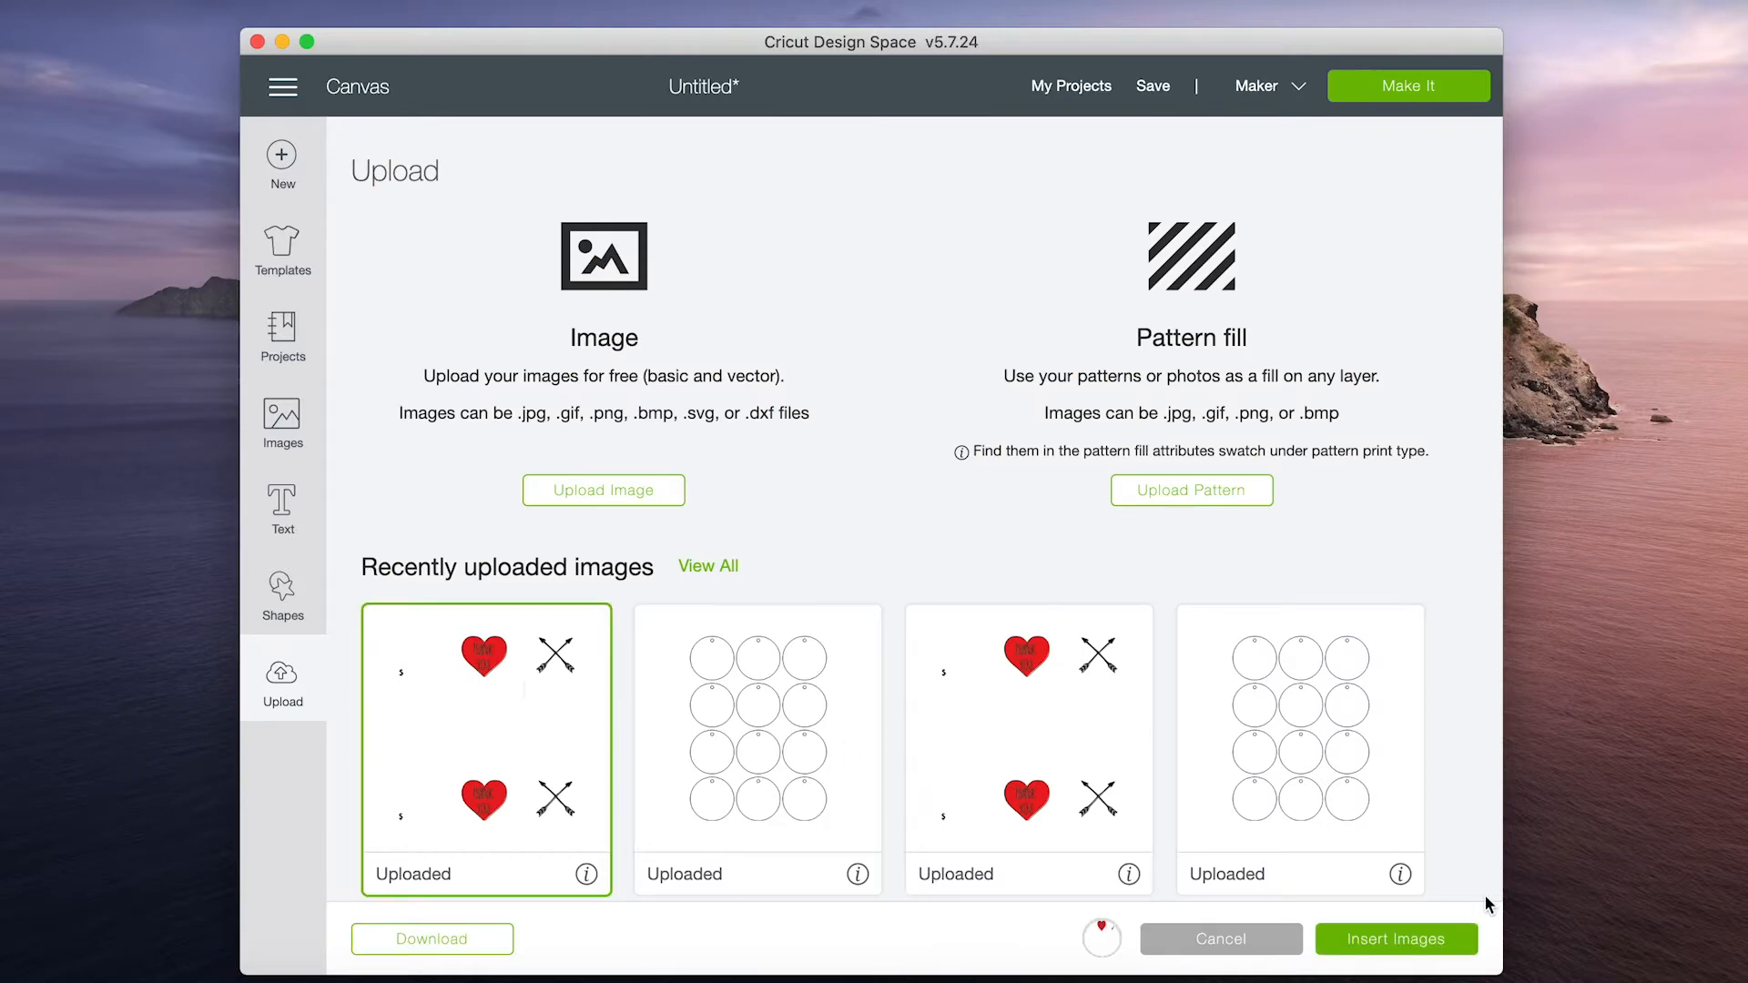
click(1411, 946)
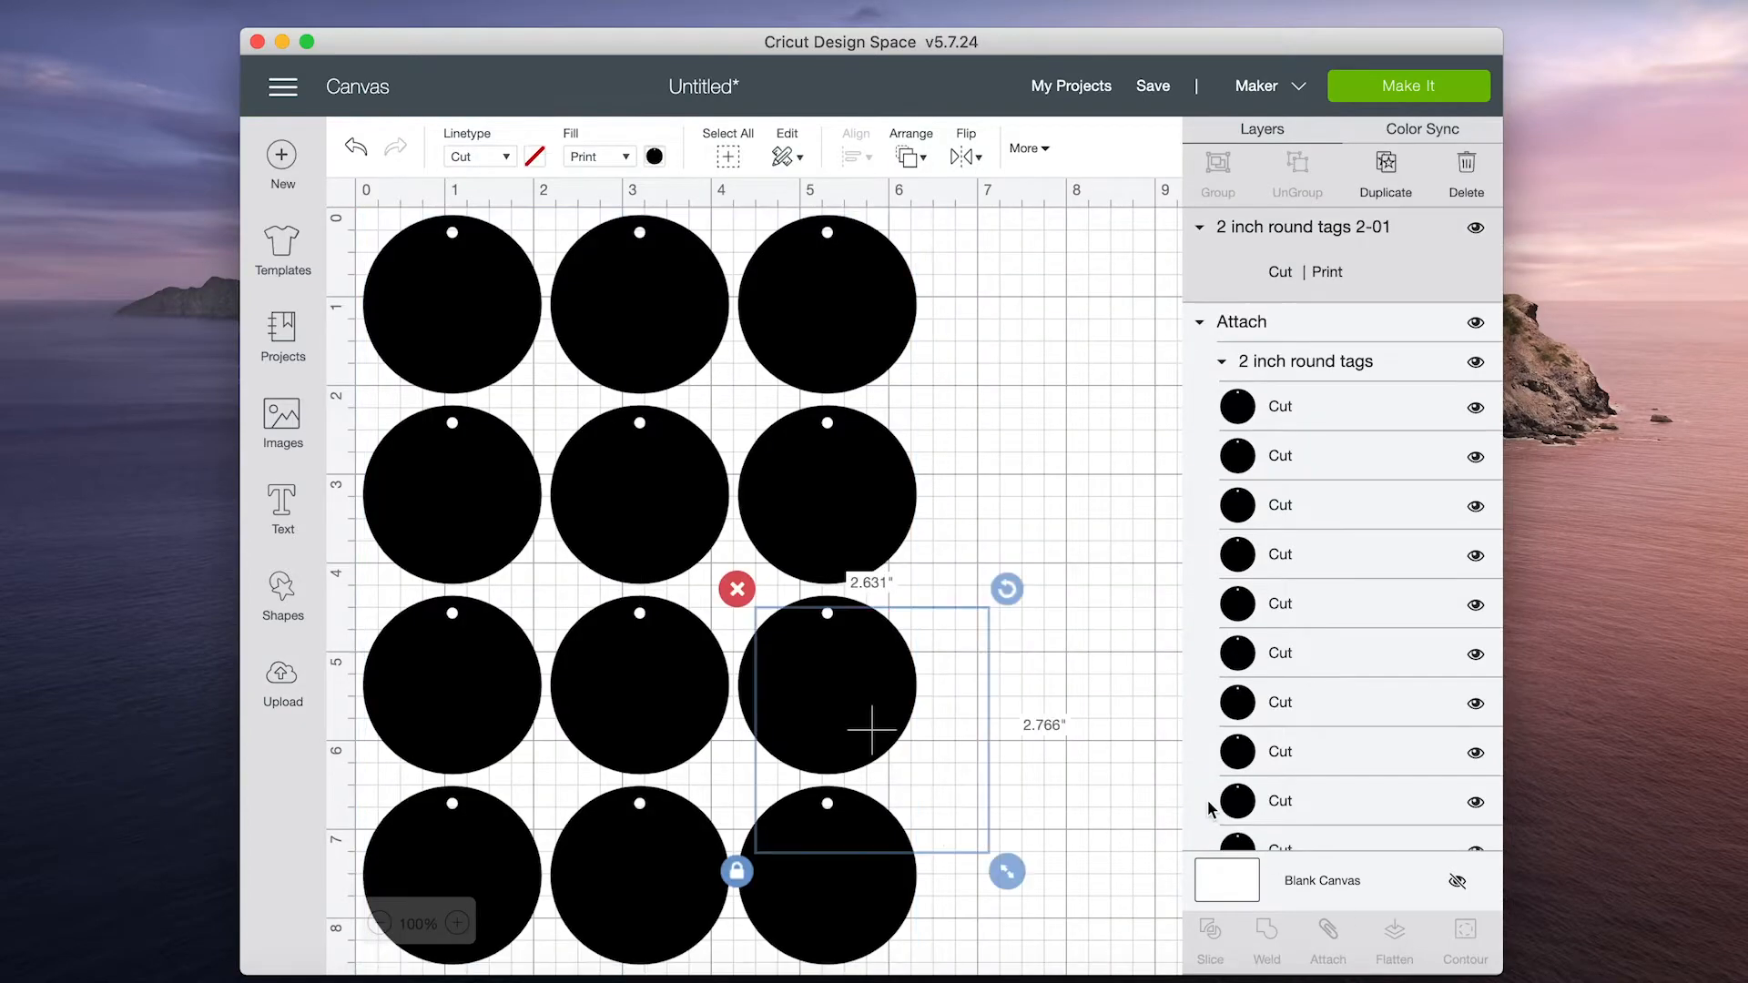
drag(947, 647, 611, 336)
drag(672, 562, 899, 780)
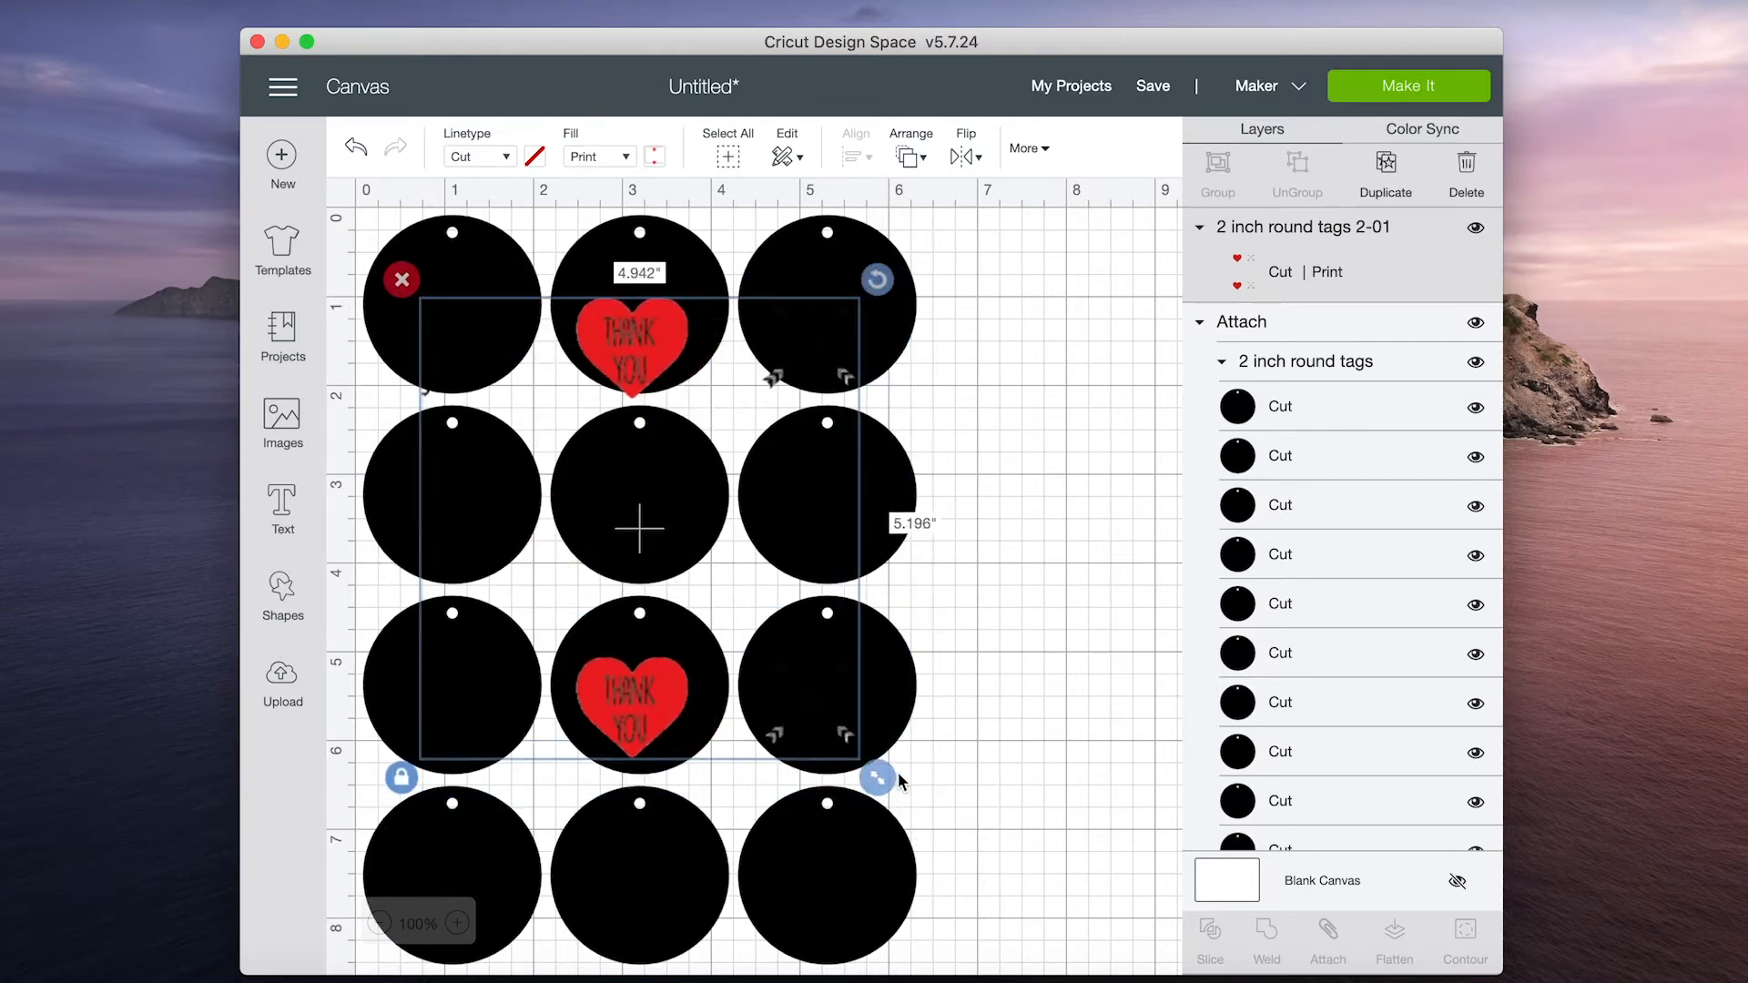
- Enlarge the artwork to about 5.27 by 5.54 inches and centre its hearts on the middle tags of the first and third rows
drag(673, 325, 683, 308)
drag(885, 750, 907, 780)
drag(694, 702, 684, 692)
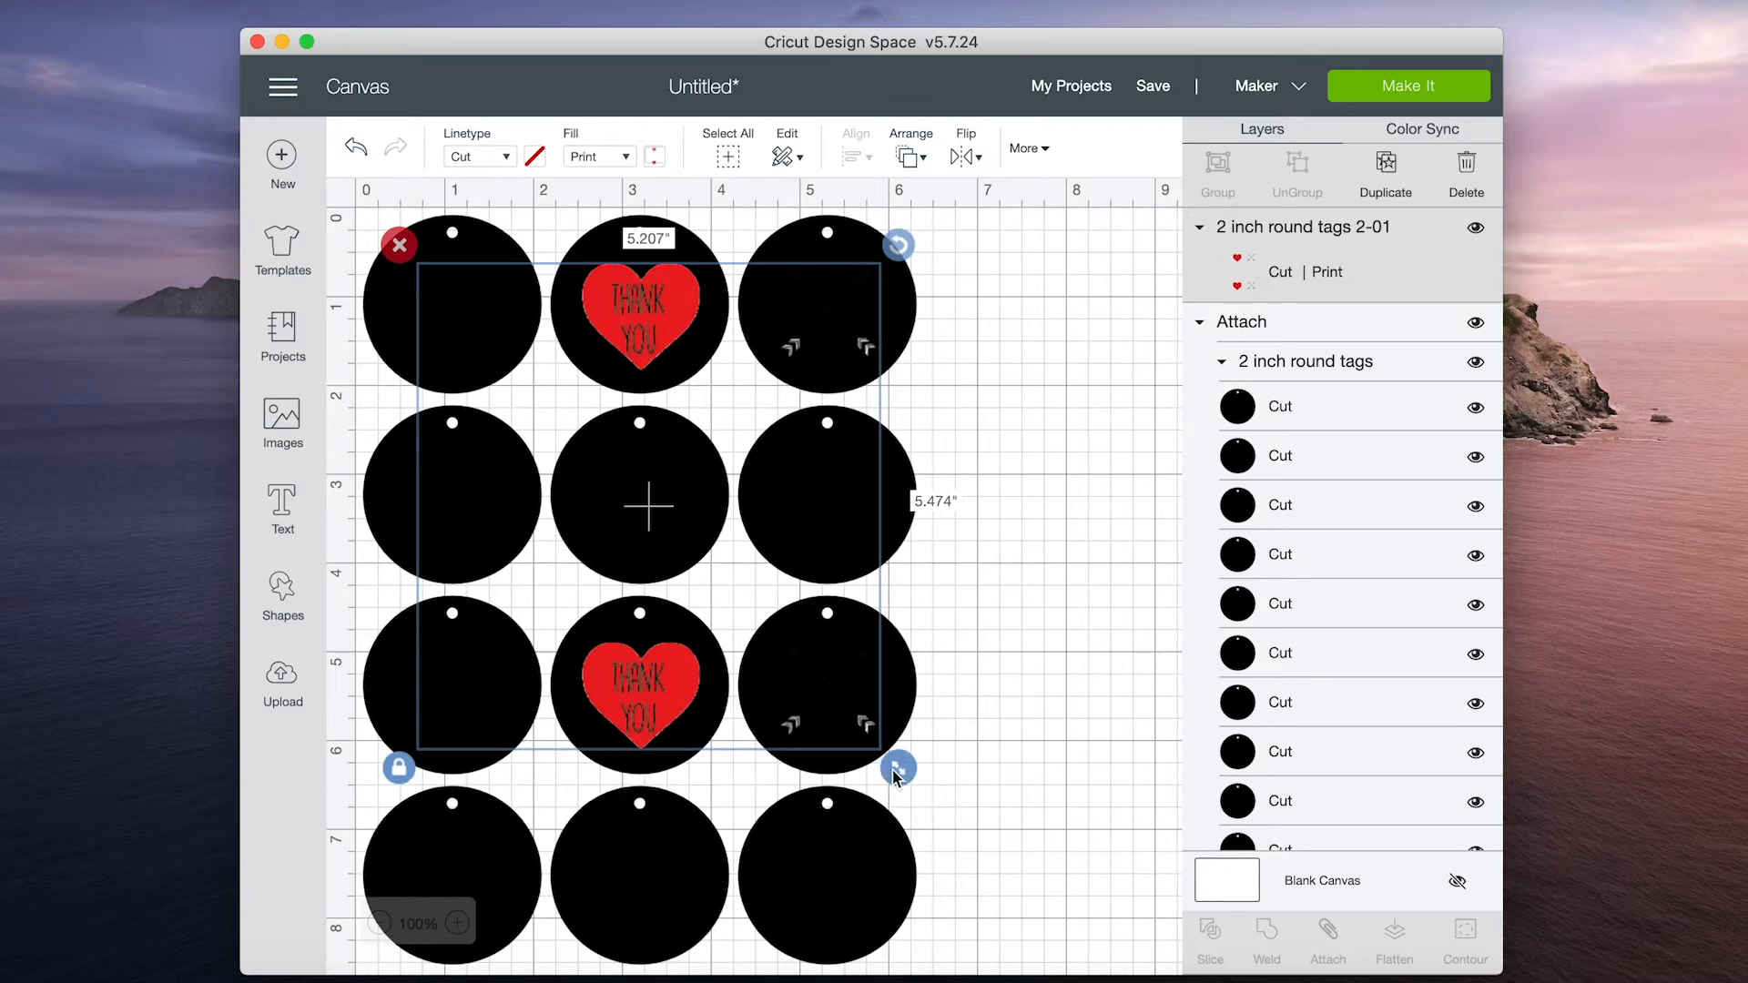
drag(898, 768, 912, 781)
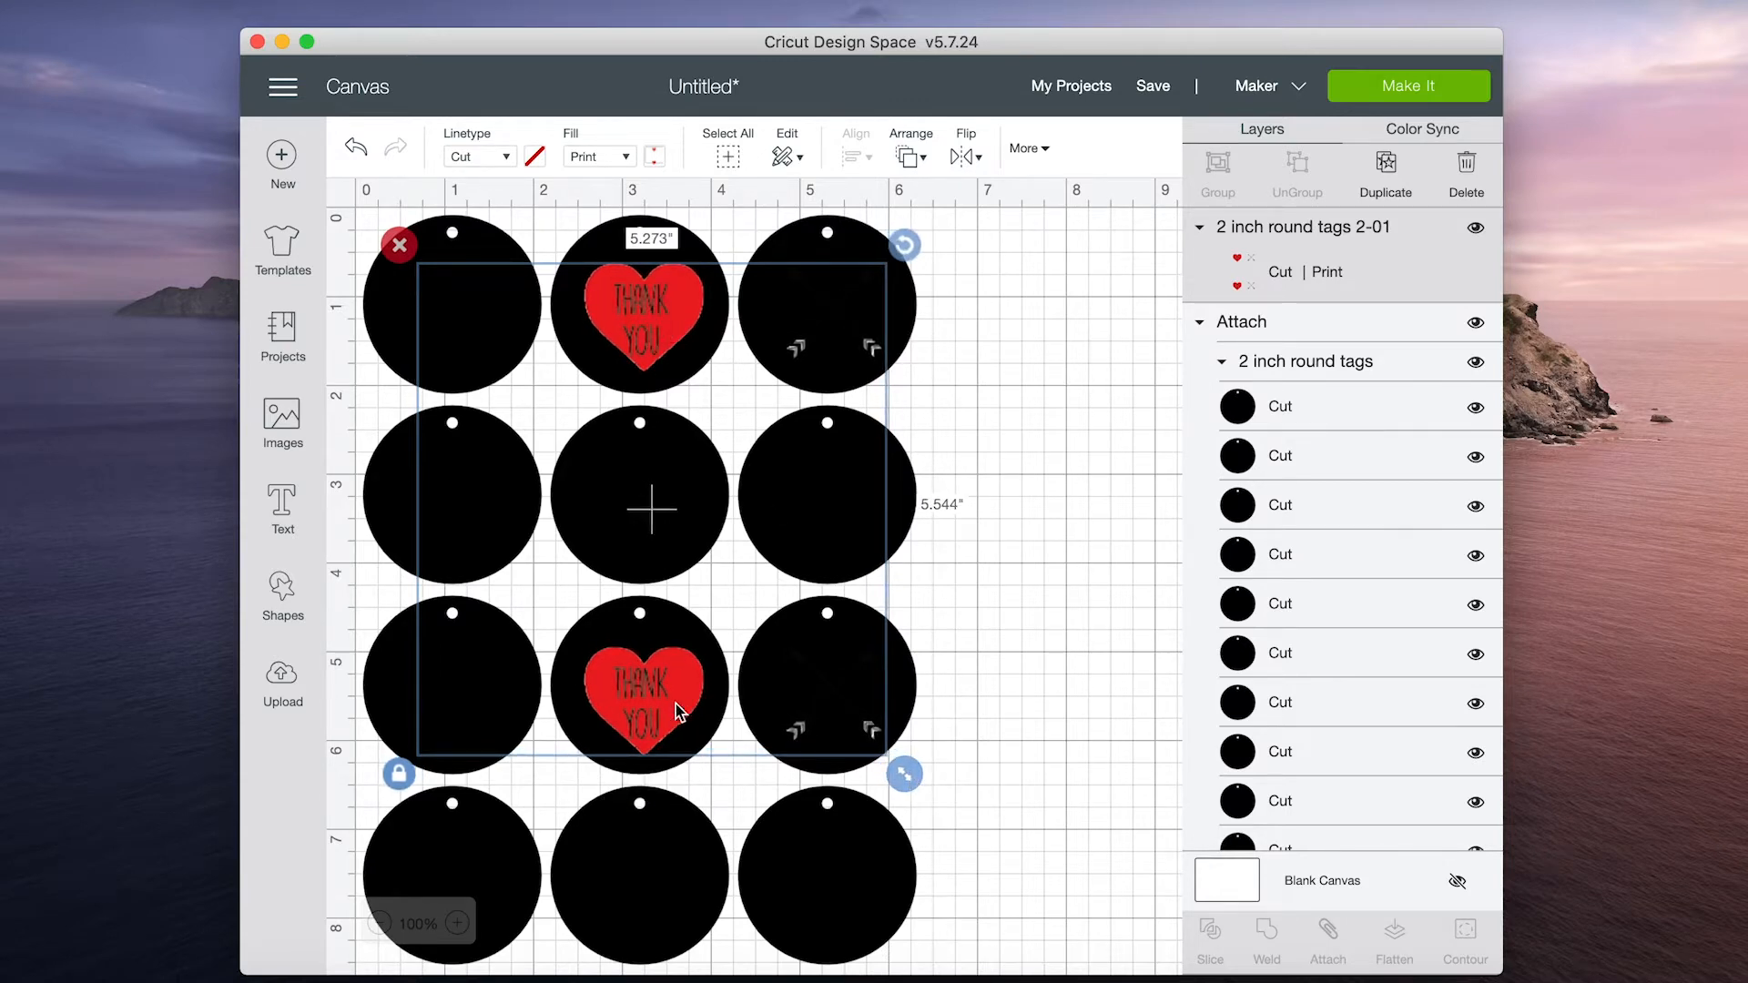
drag(673, 744, 670, 745)
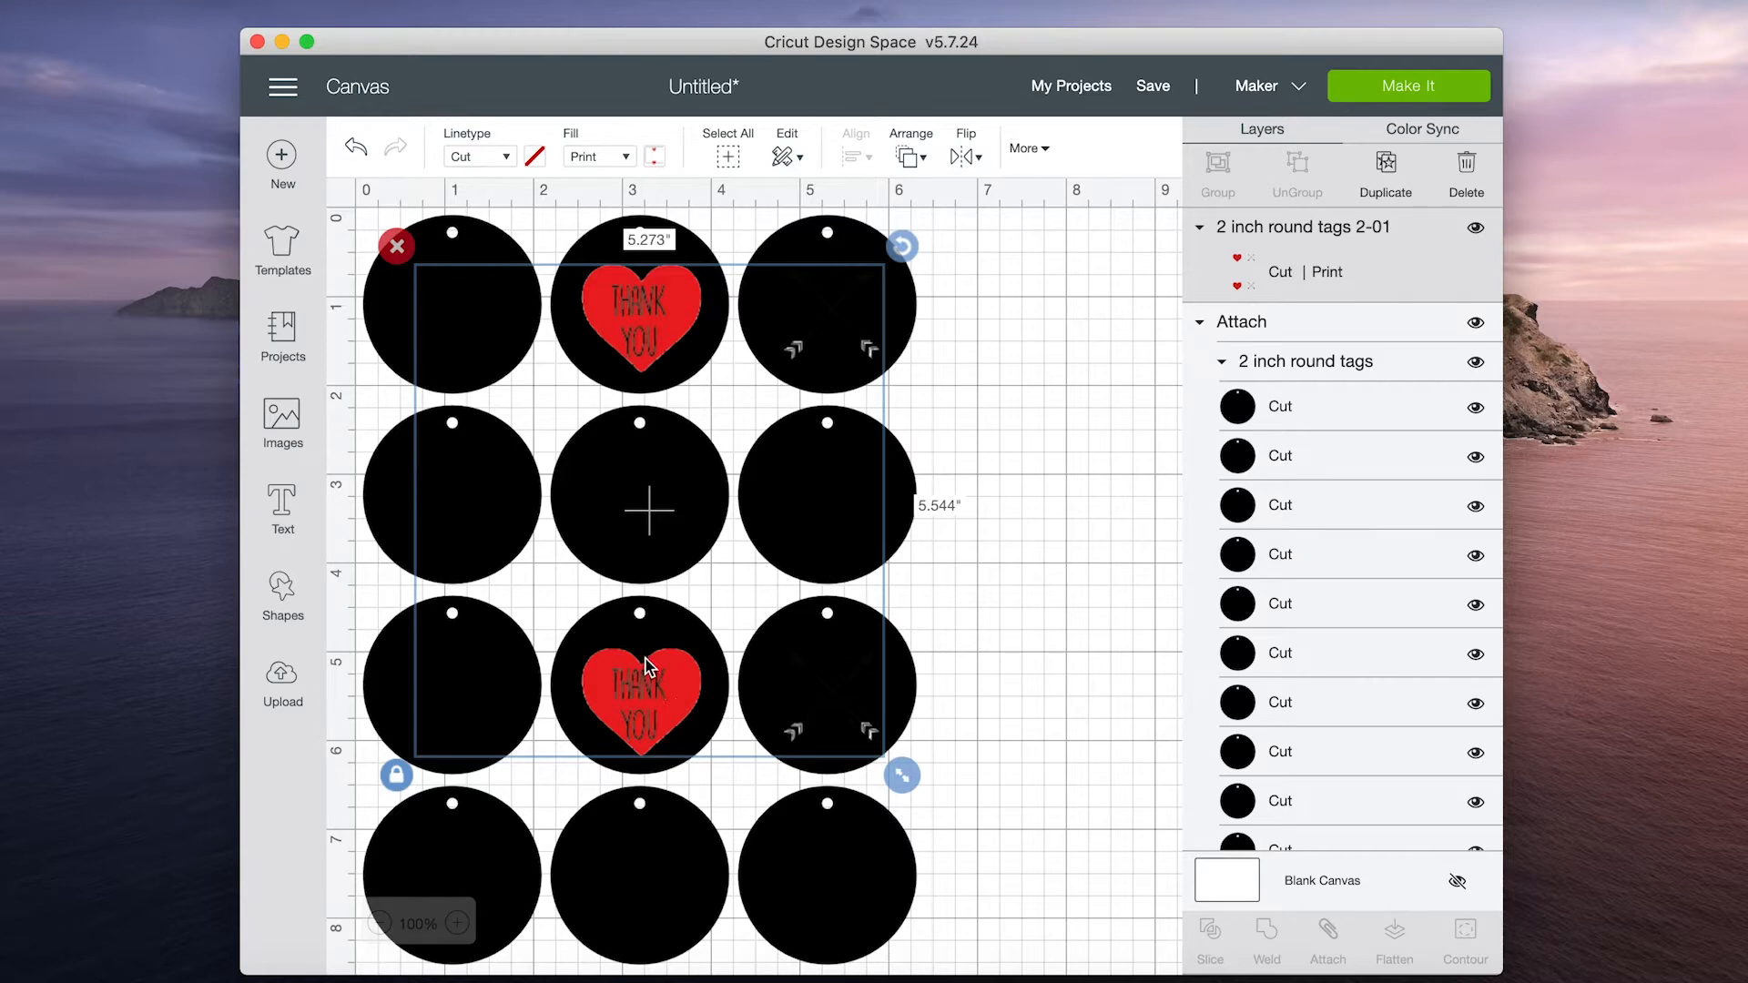
drag(645, 679, 645, 679)
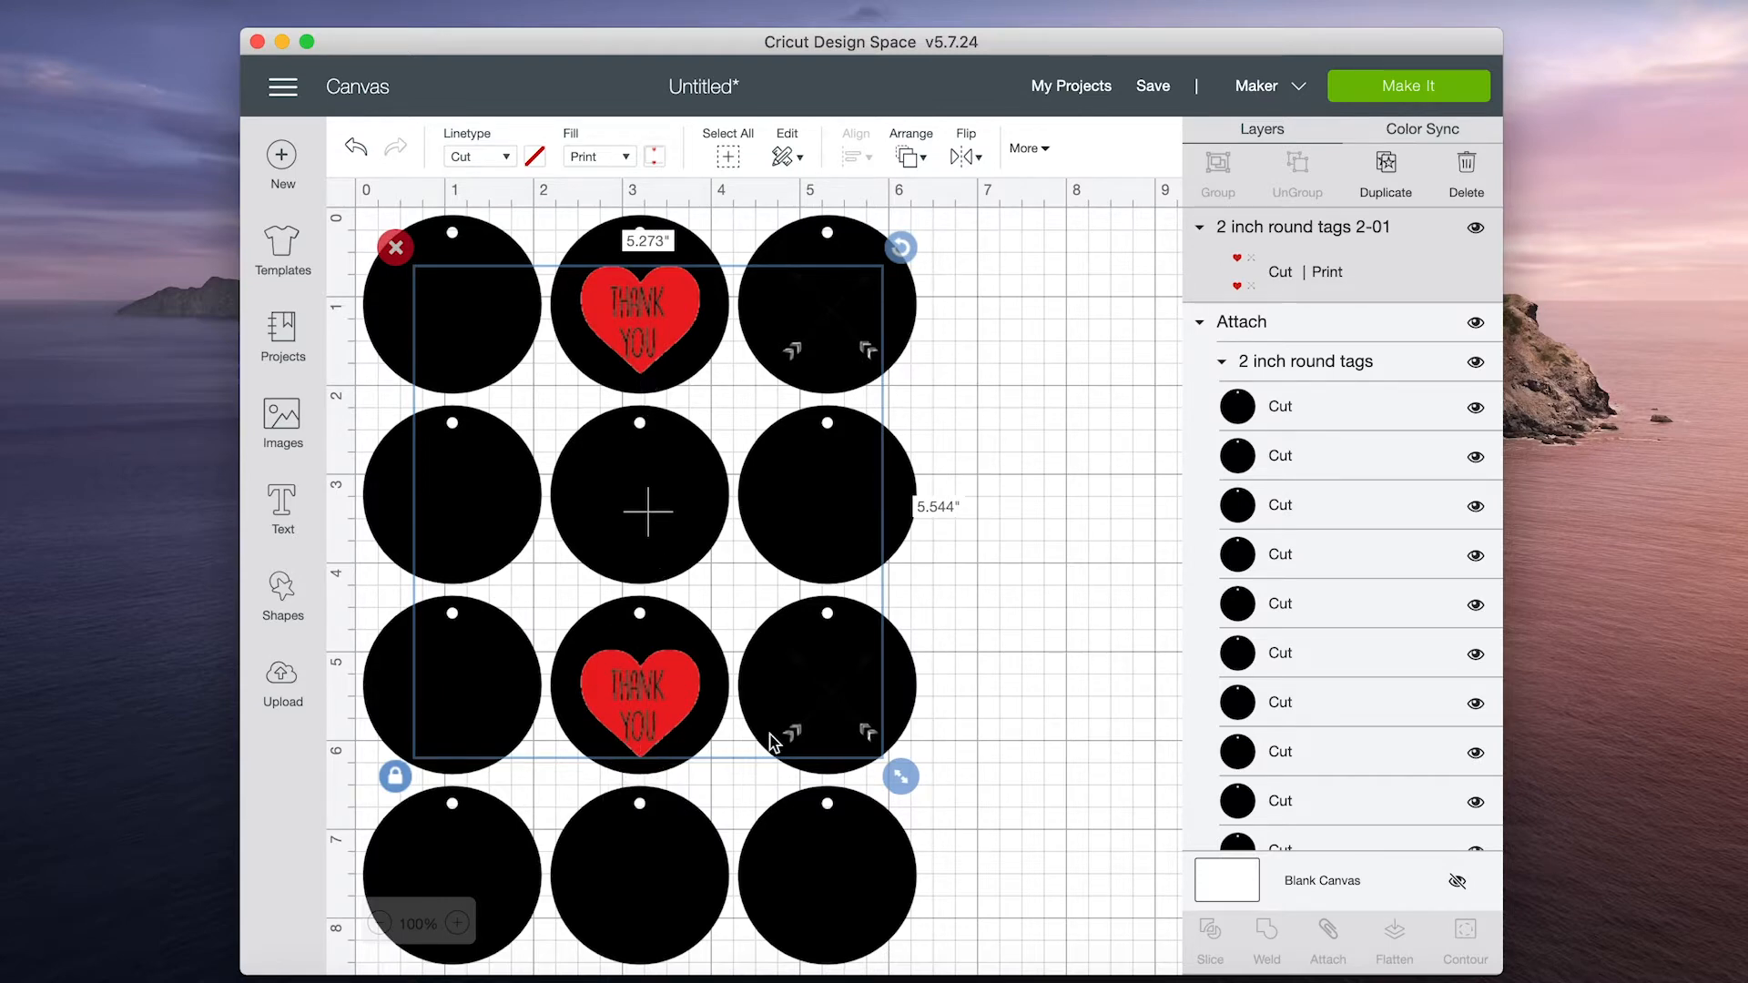
click(1079, 790)
- Change the material color of the attached round tags to white
click(915, 699)
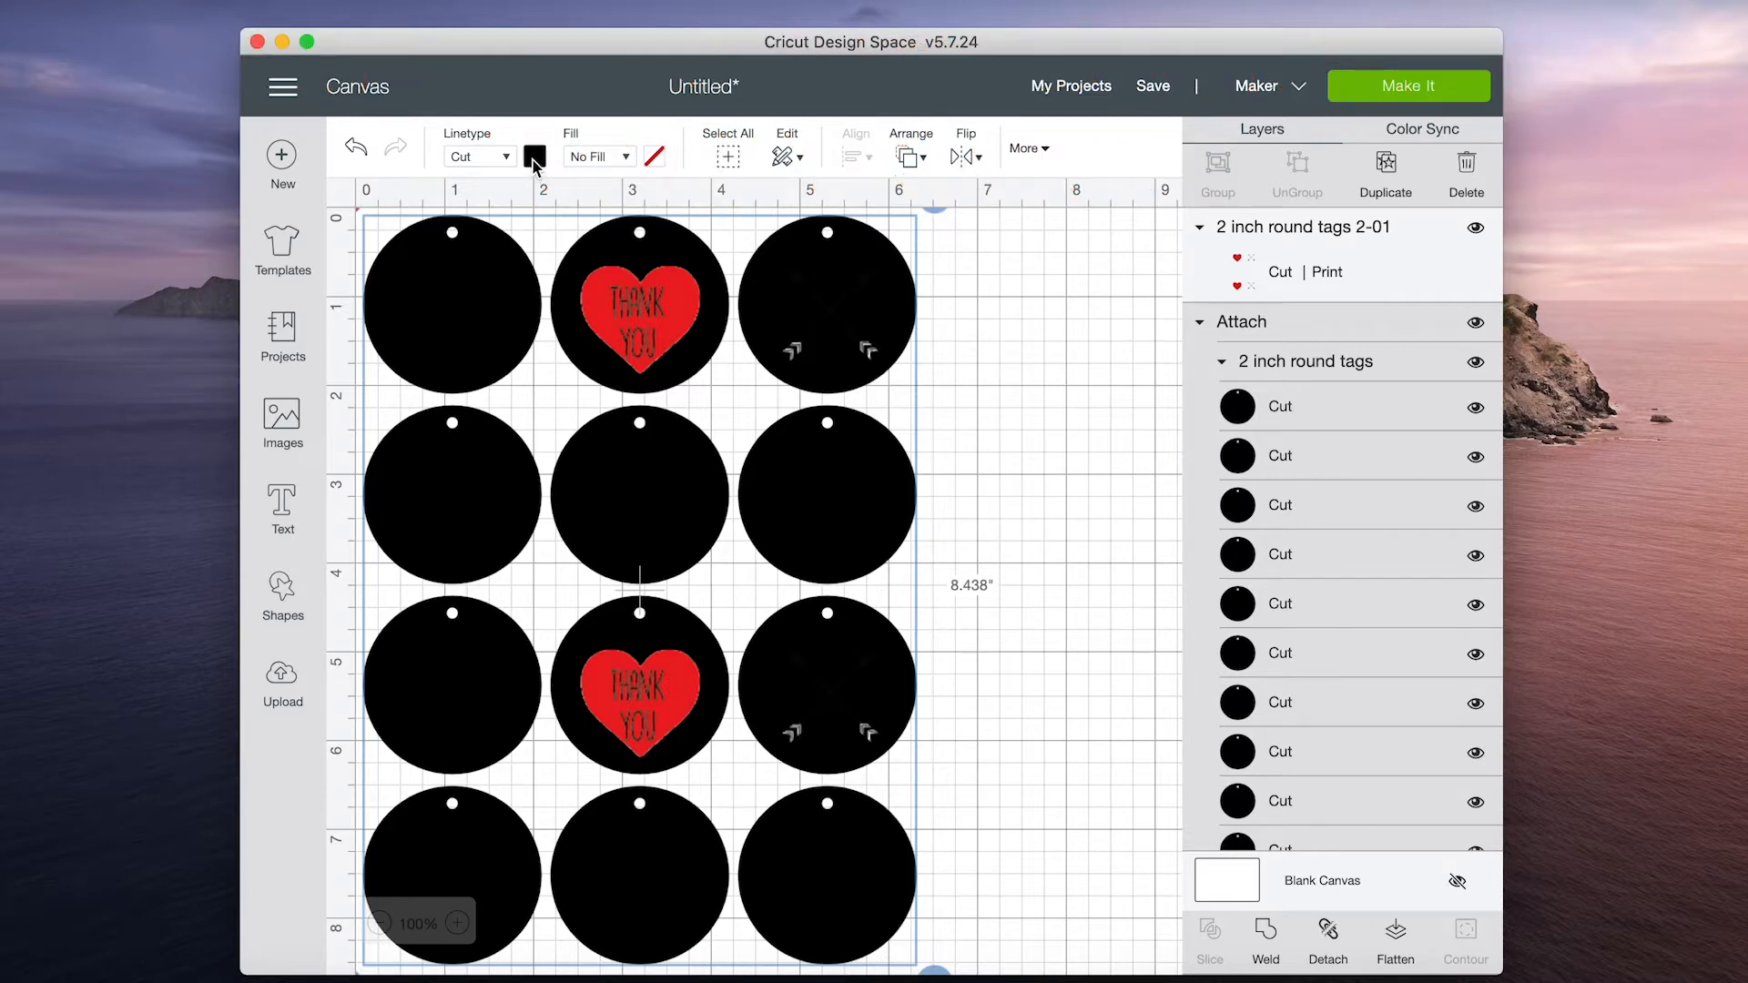
click(535, 156)
click(561, 380)
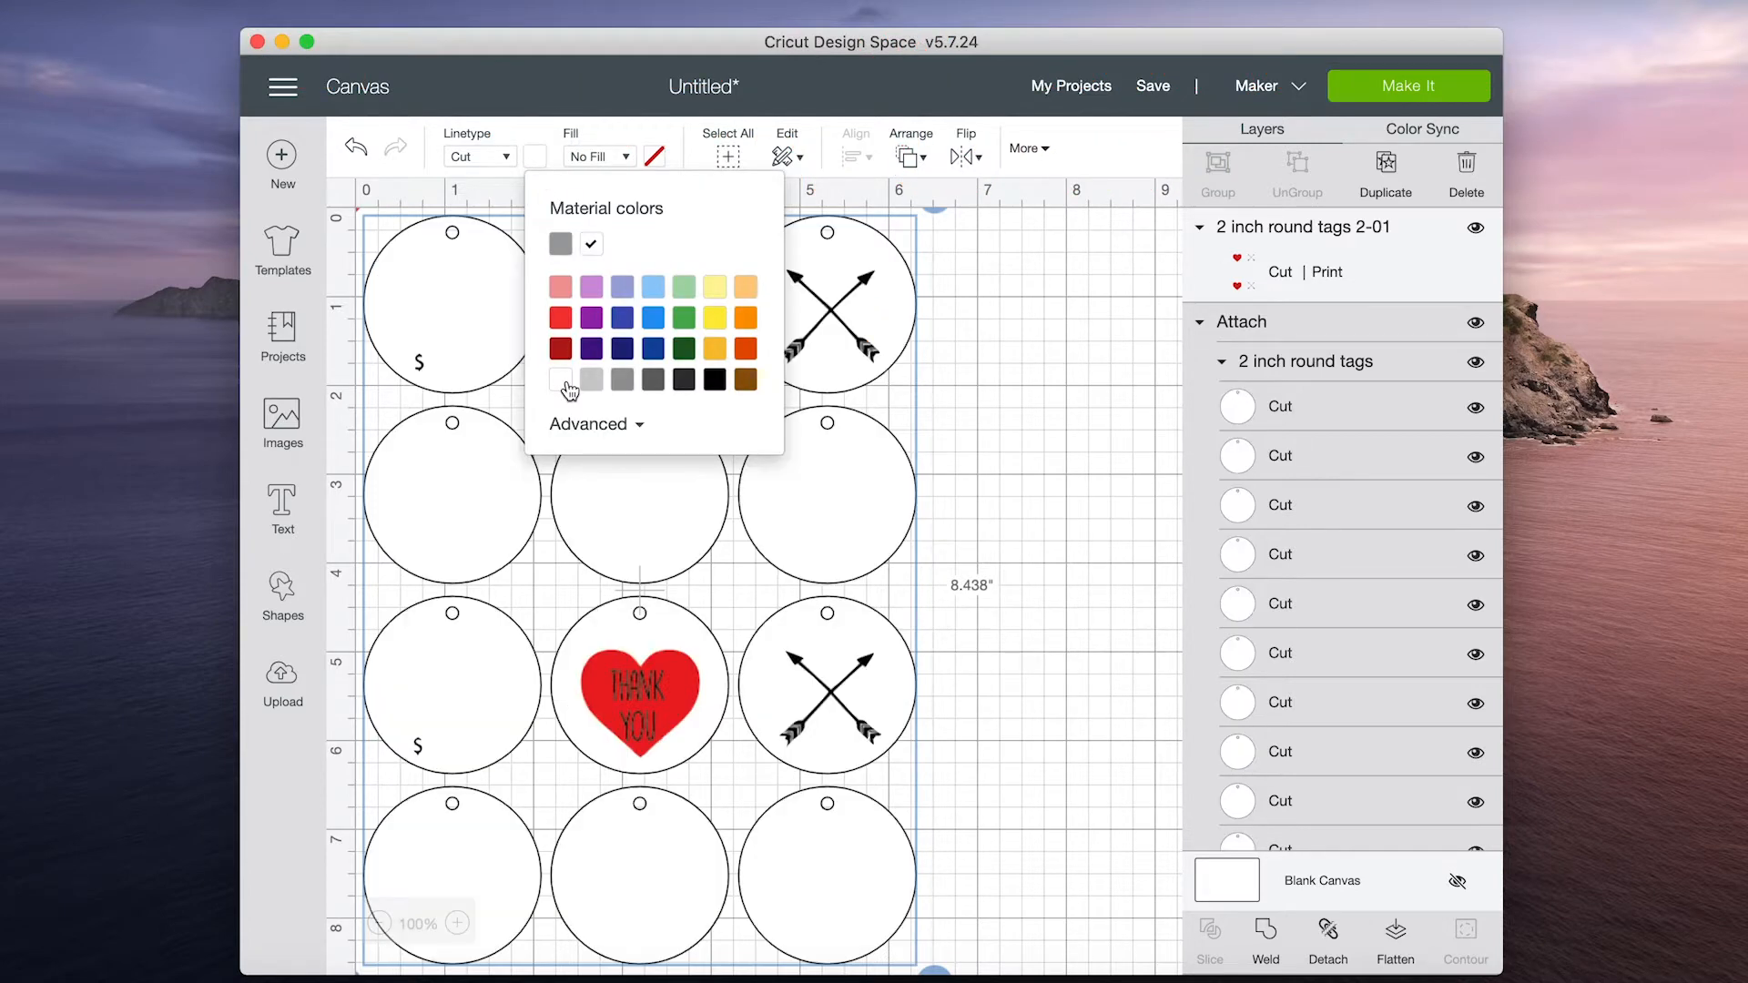
click(1032, 755)
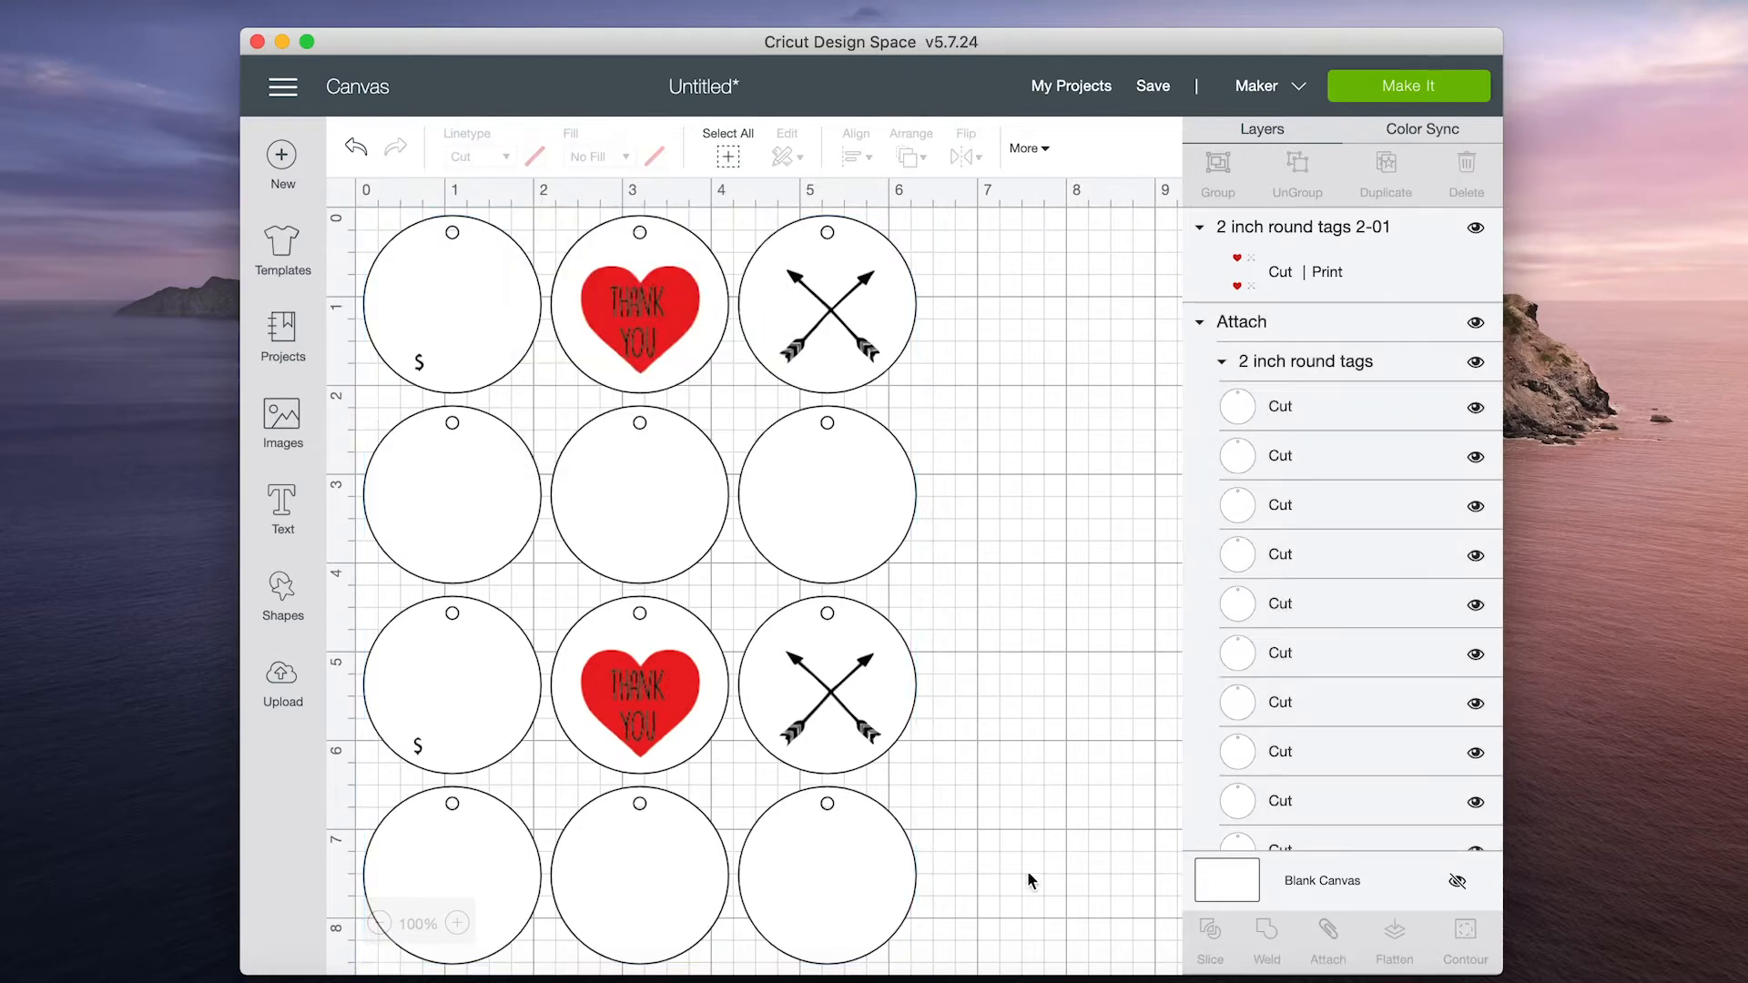
- Flatten the round tags and the hearts-and-arrows artwork into a single printable layer
drag(1025, 913, 377, 243)
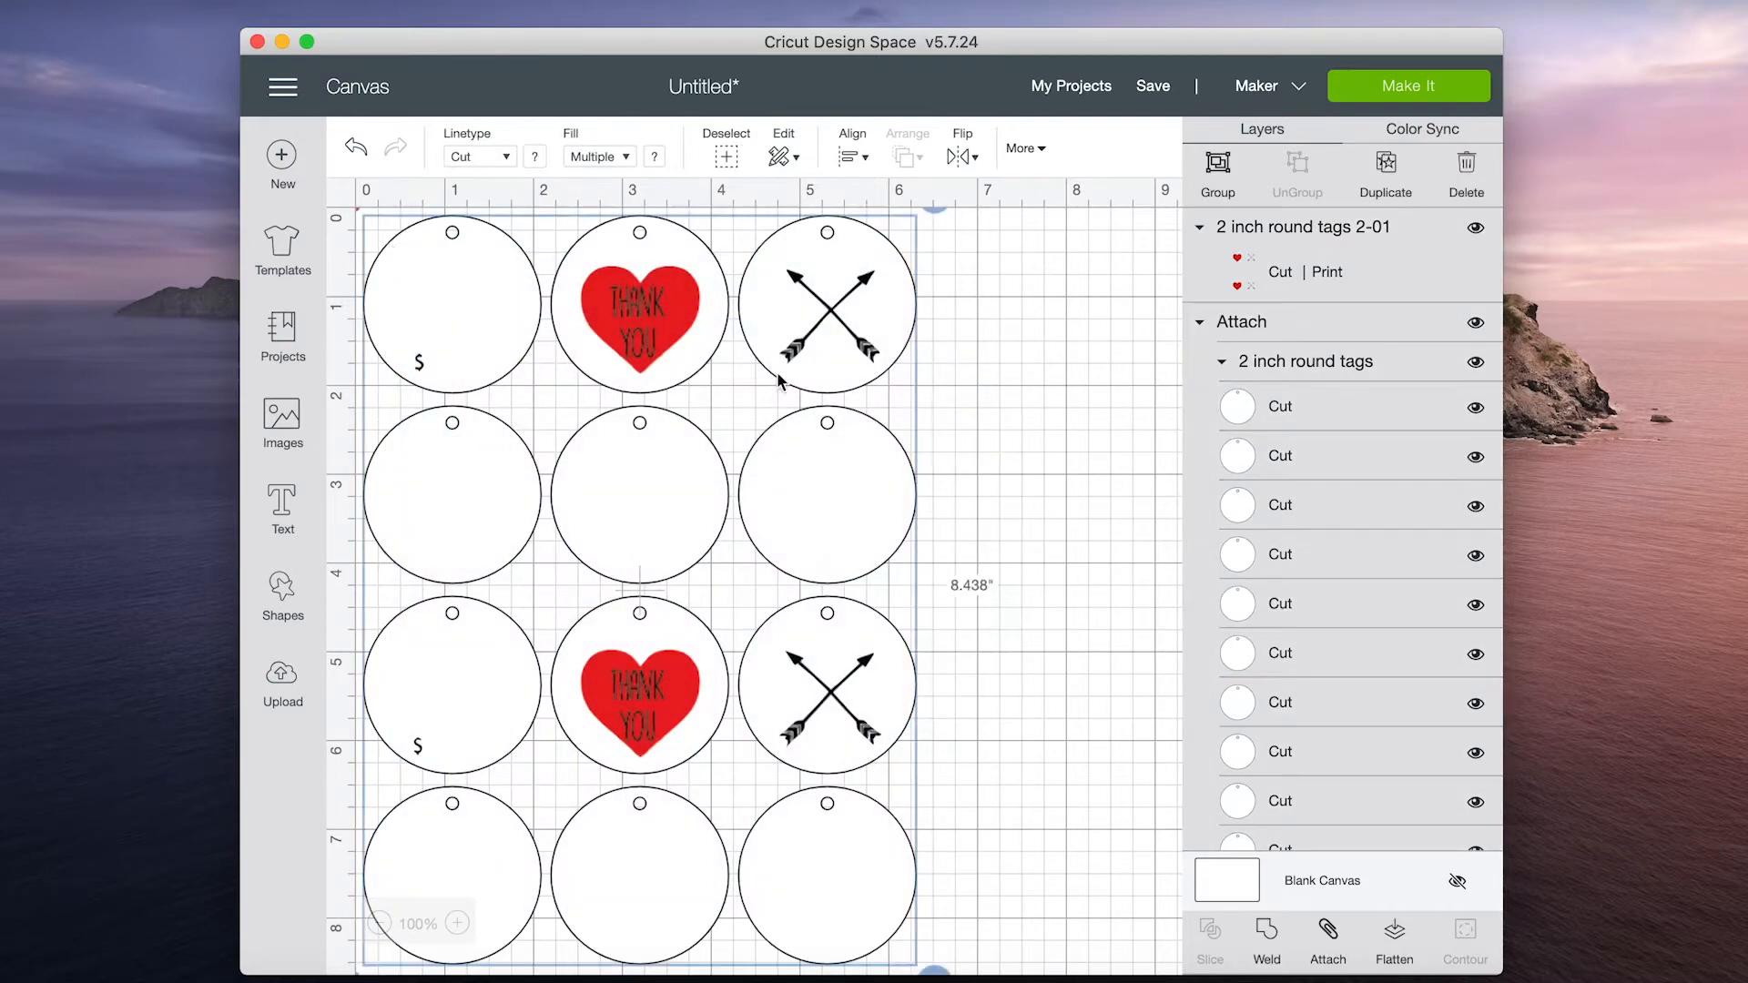
click(1394, 941)
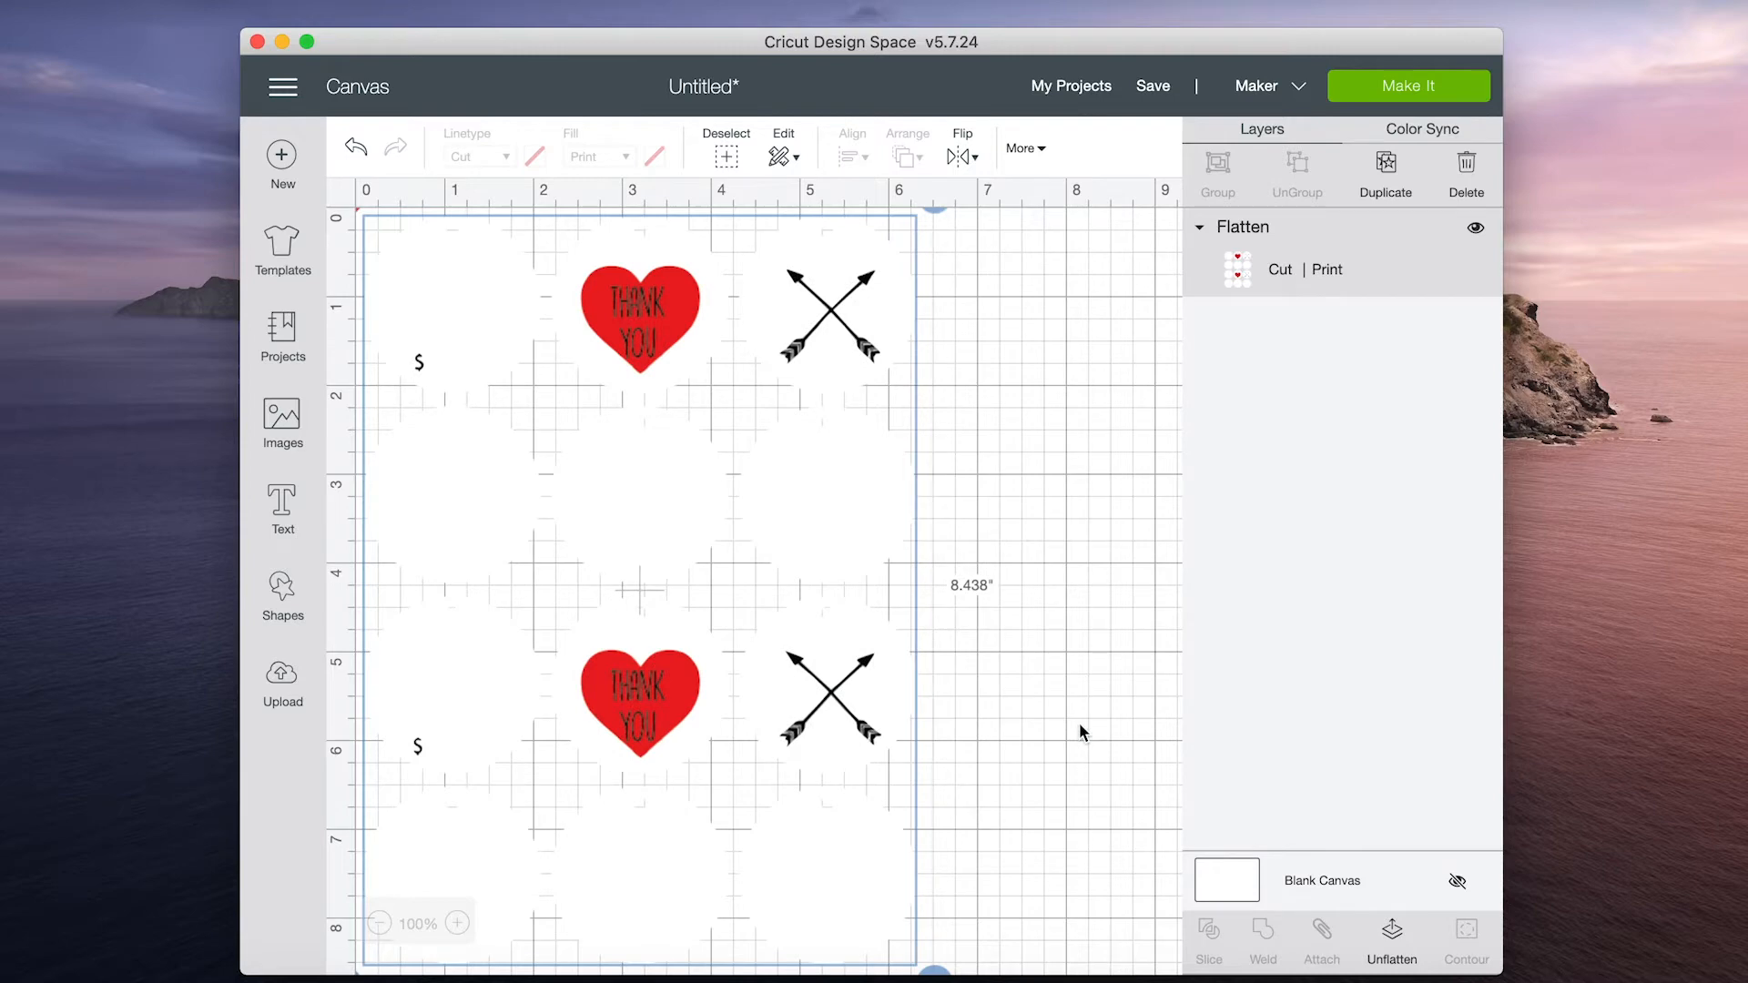
- Examine the hole area and edges of the first flattened tag up close at 350%, and return to the whole sheet at 75%
click(458, 924)
click(458, 924)
click(458, 924)
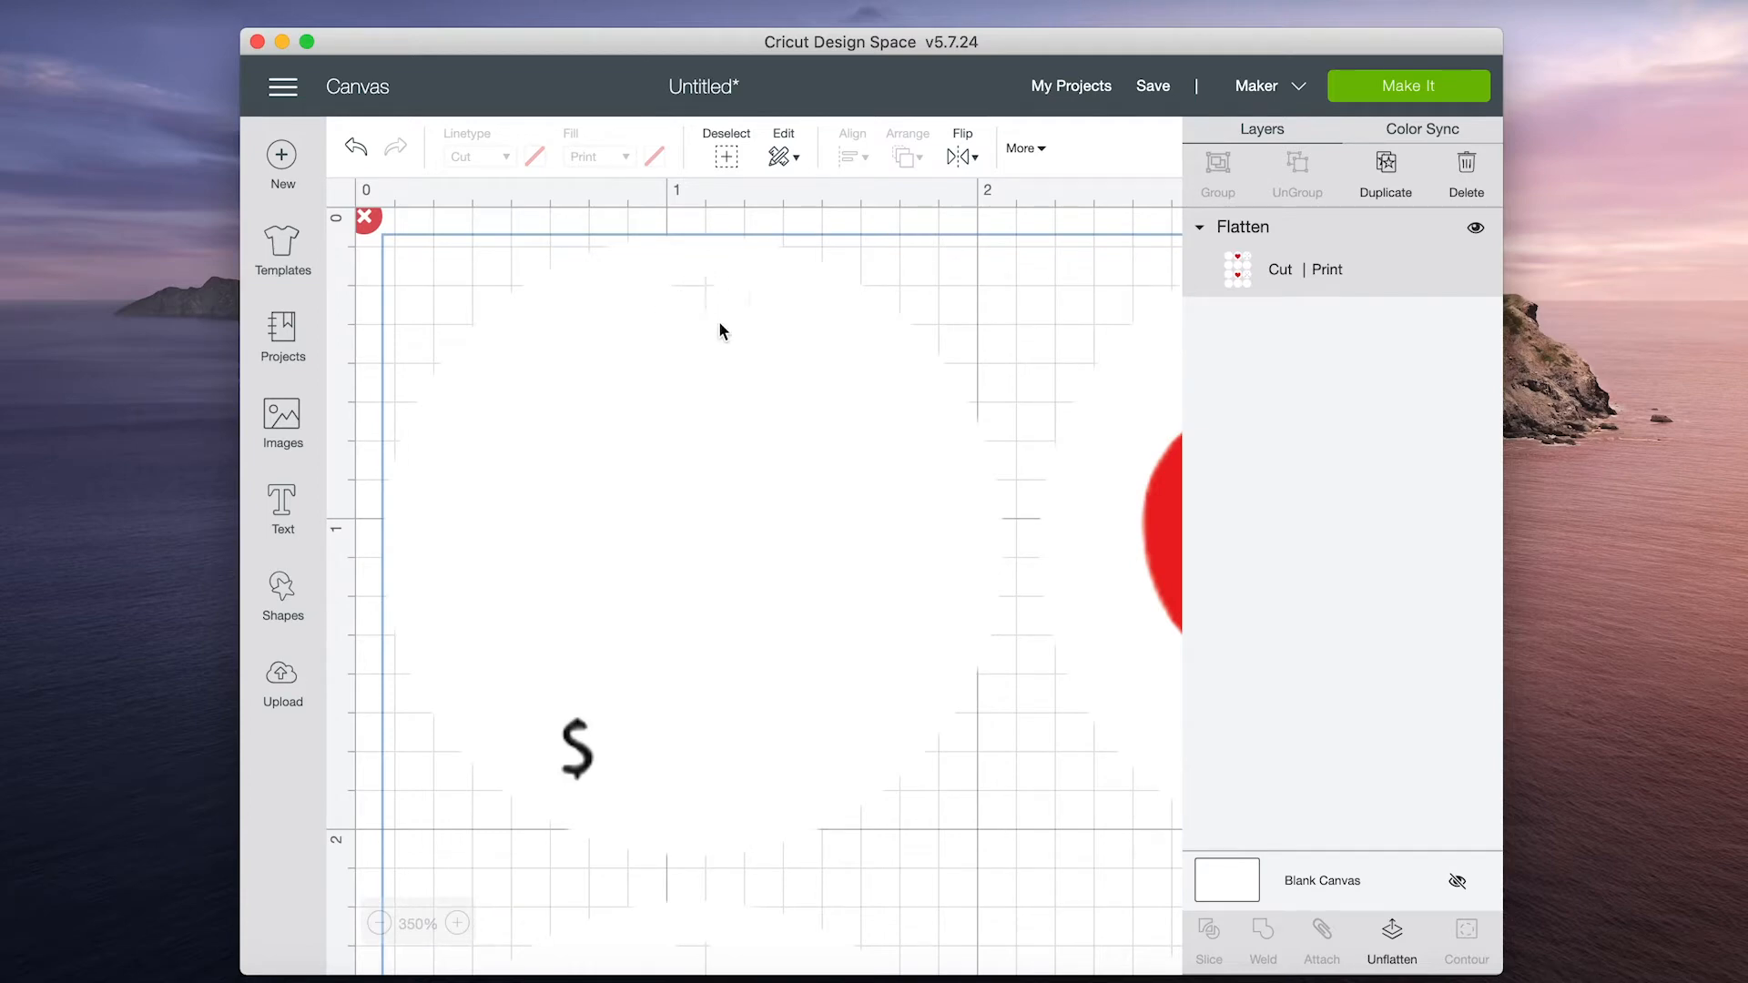
drag(795, 338, 374, 322)
drag(490, 277, 903, 275)
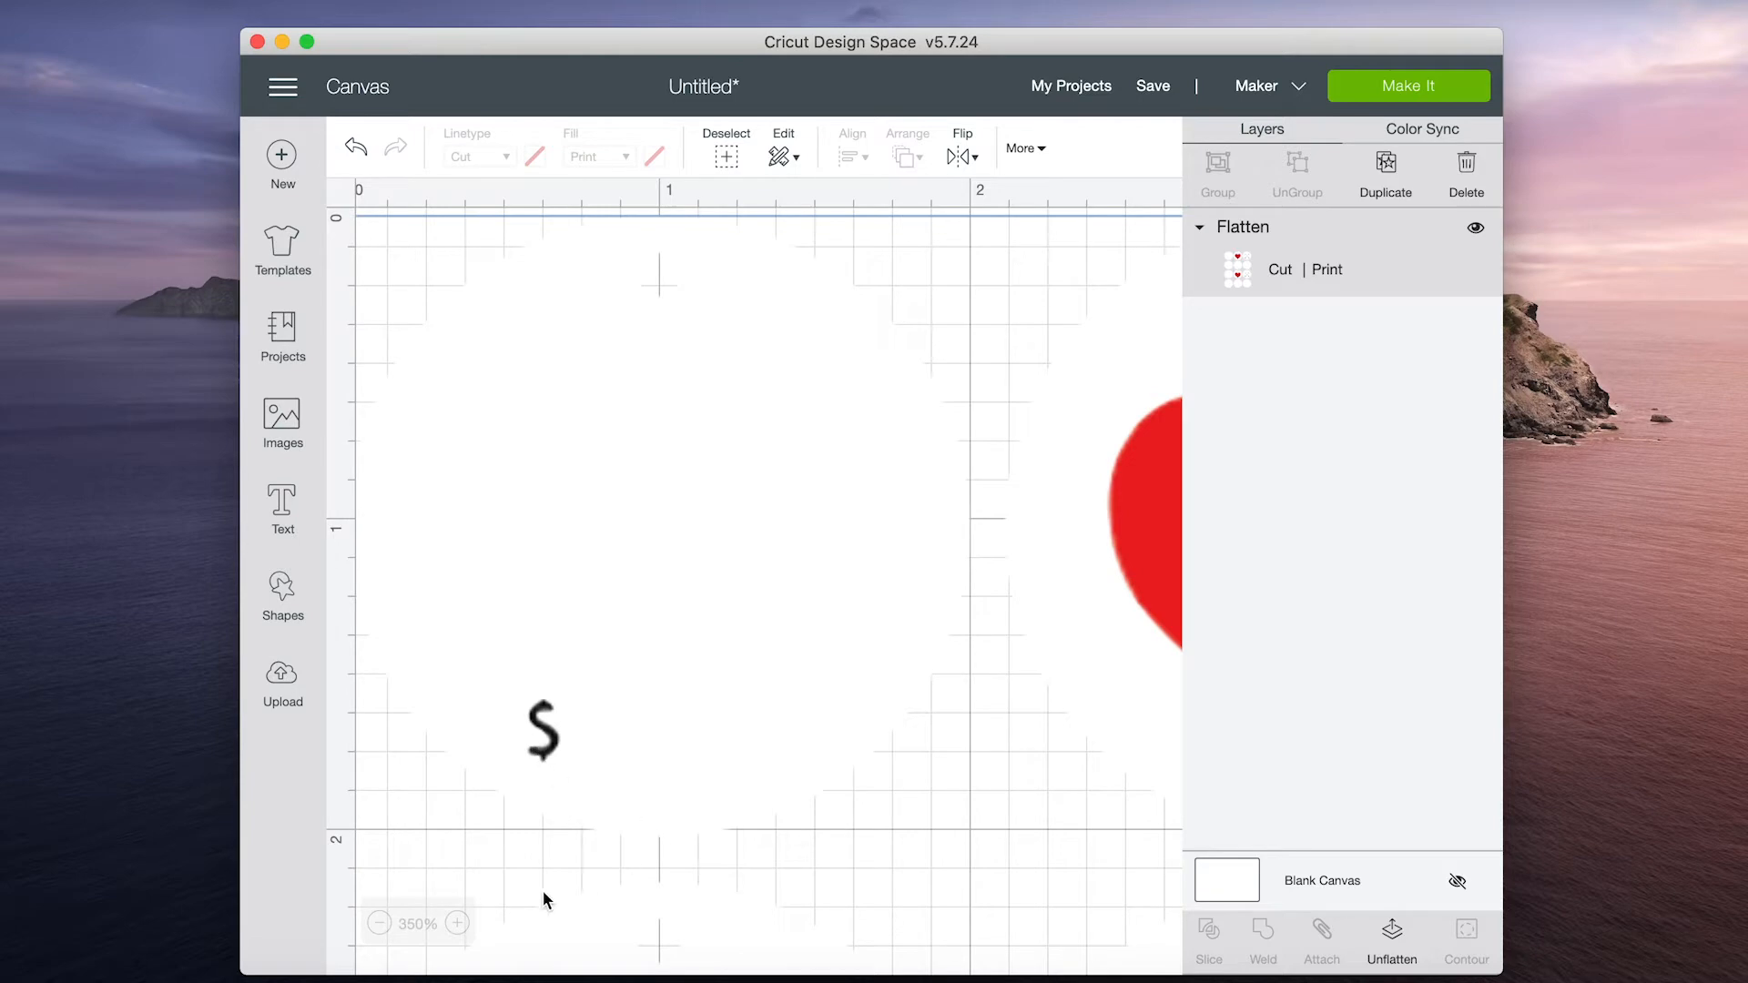
click(379, 923)
click(379, 923)
click(379, 923)
click(380, 923)
click(379, 923)
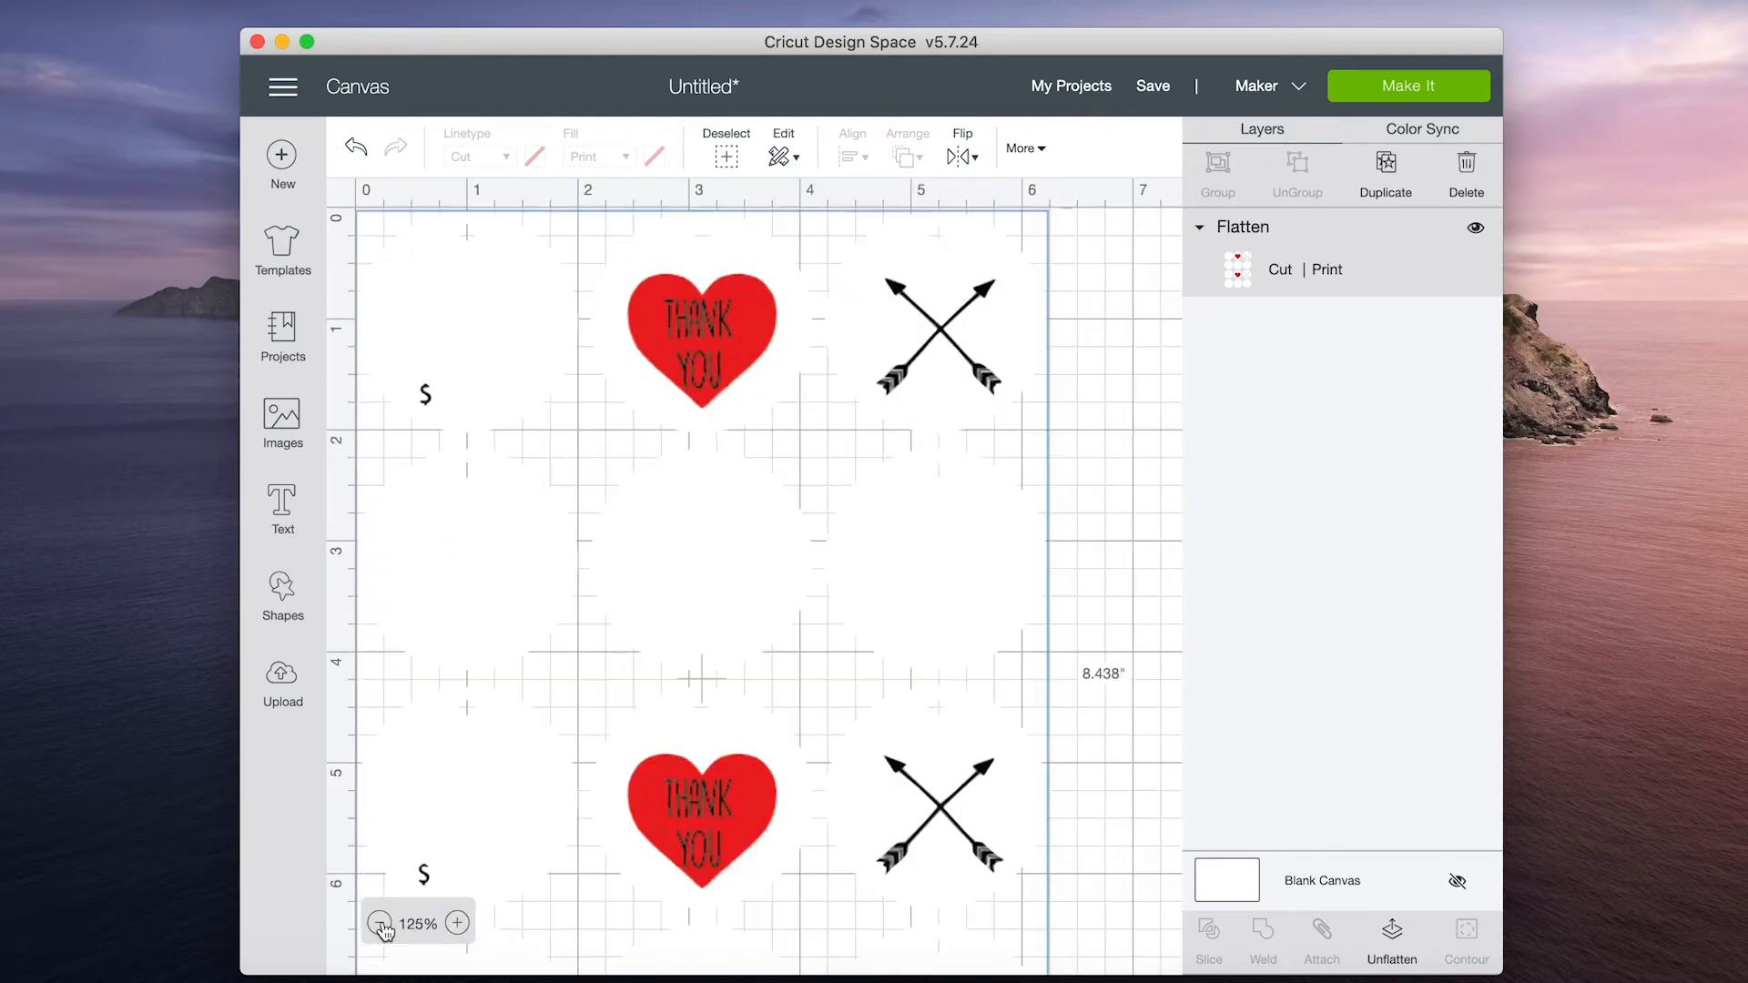
click(380, 924)
click(381, 924)
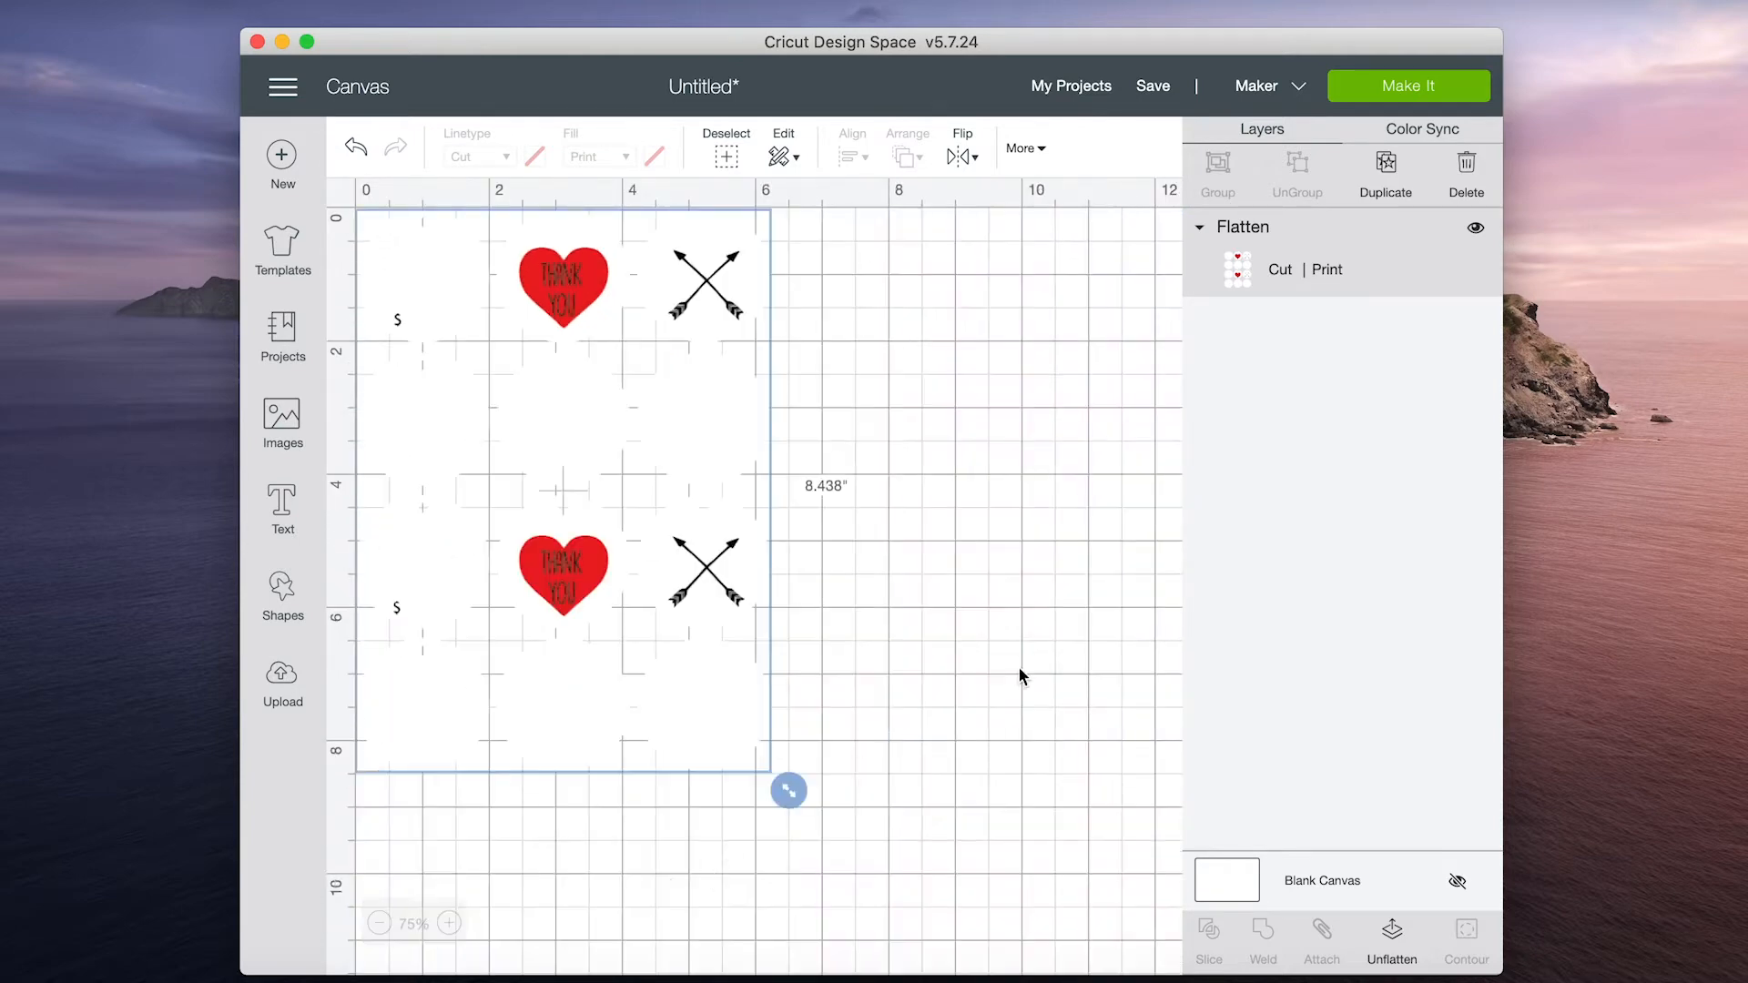
- Send the flattened tag sheet to make, accept the 8.5 x 11 inch mat layout, and open its print setup
click(1393, 94)
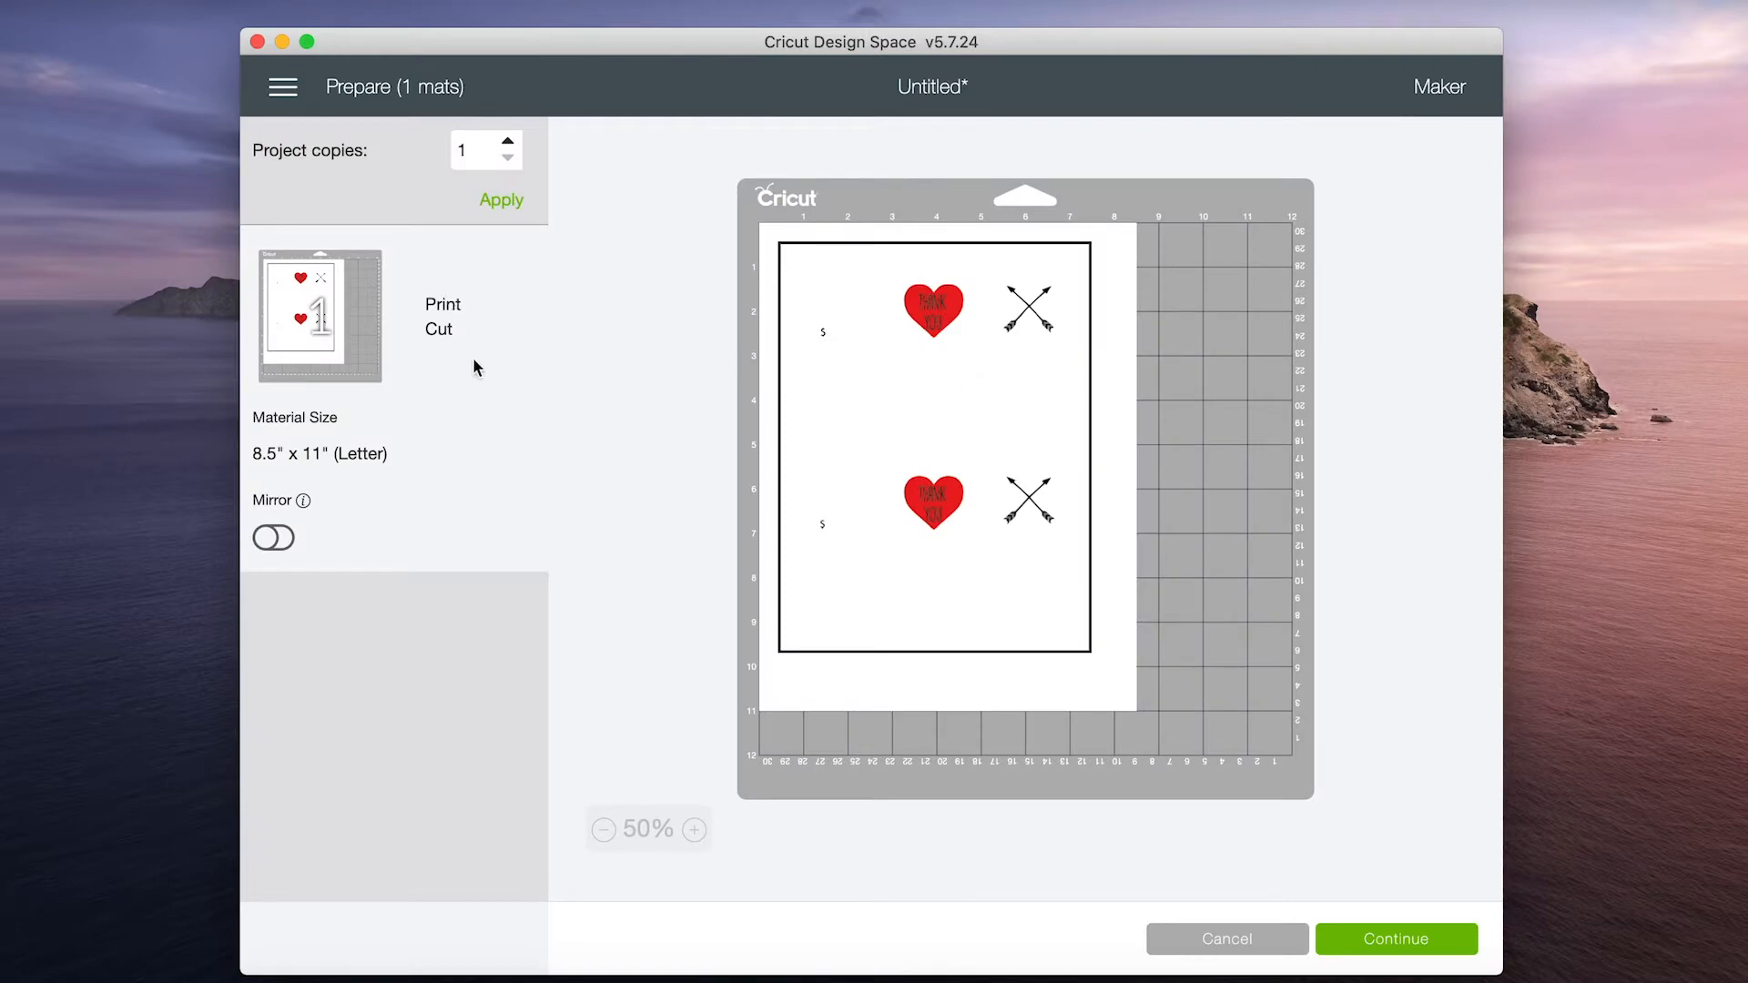
click(1422, 943)
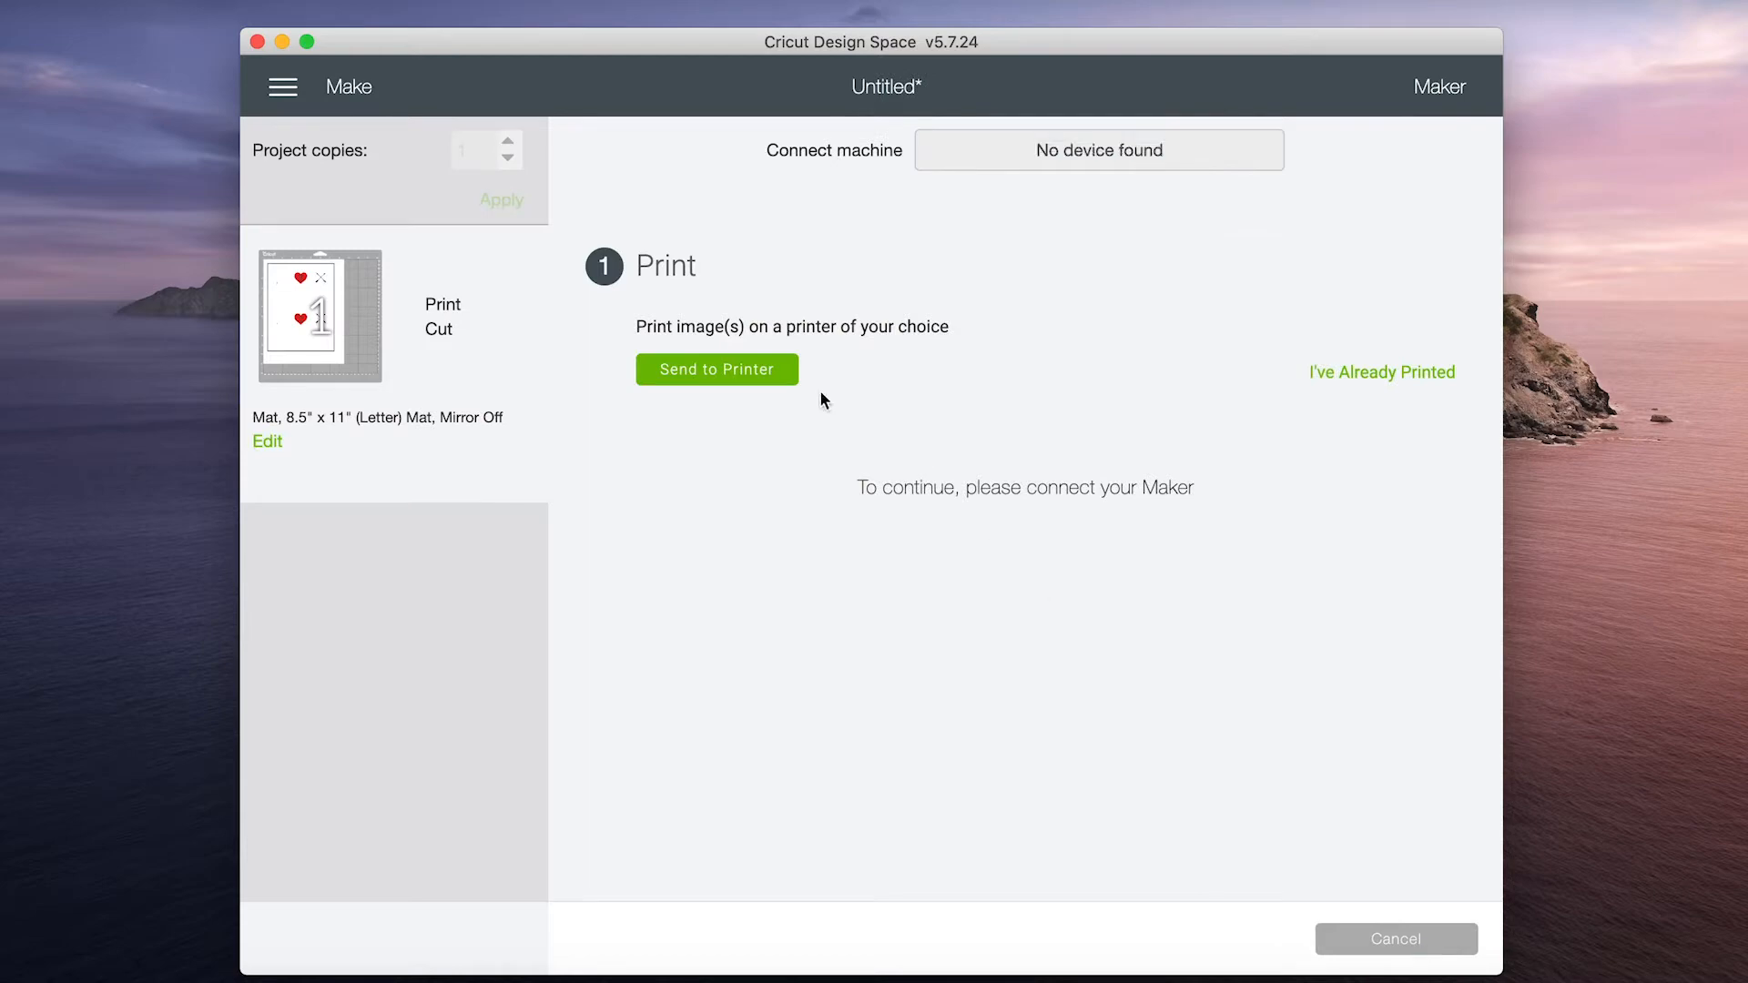
click(748, 377)
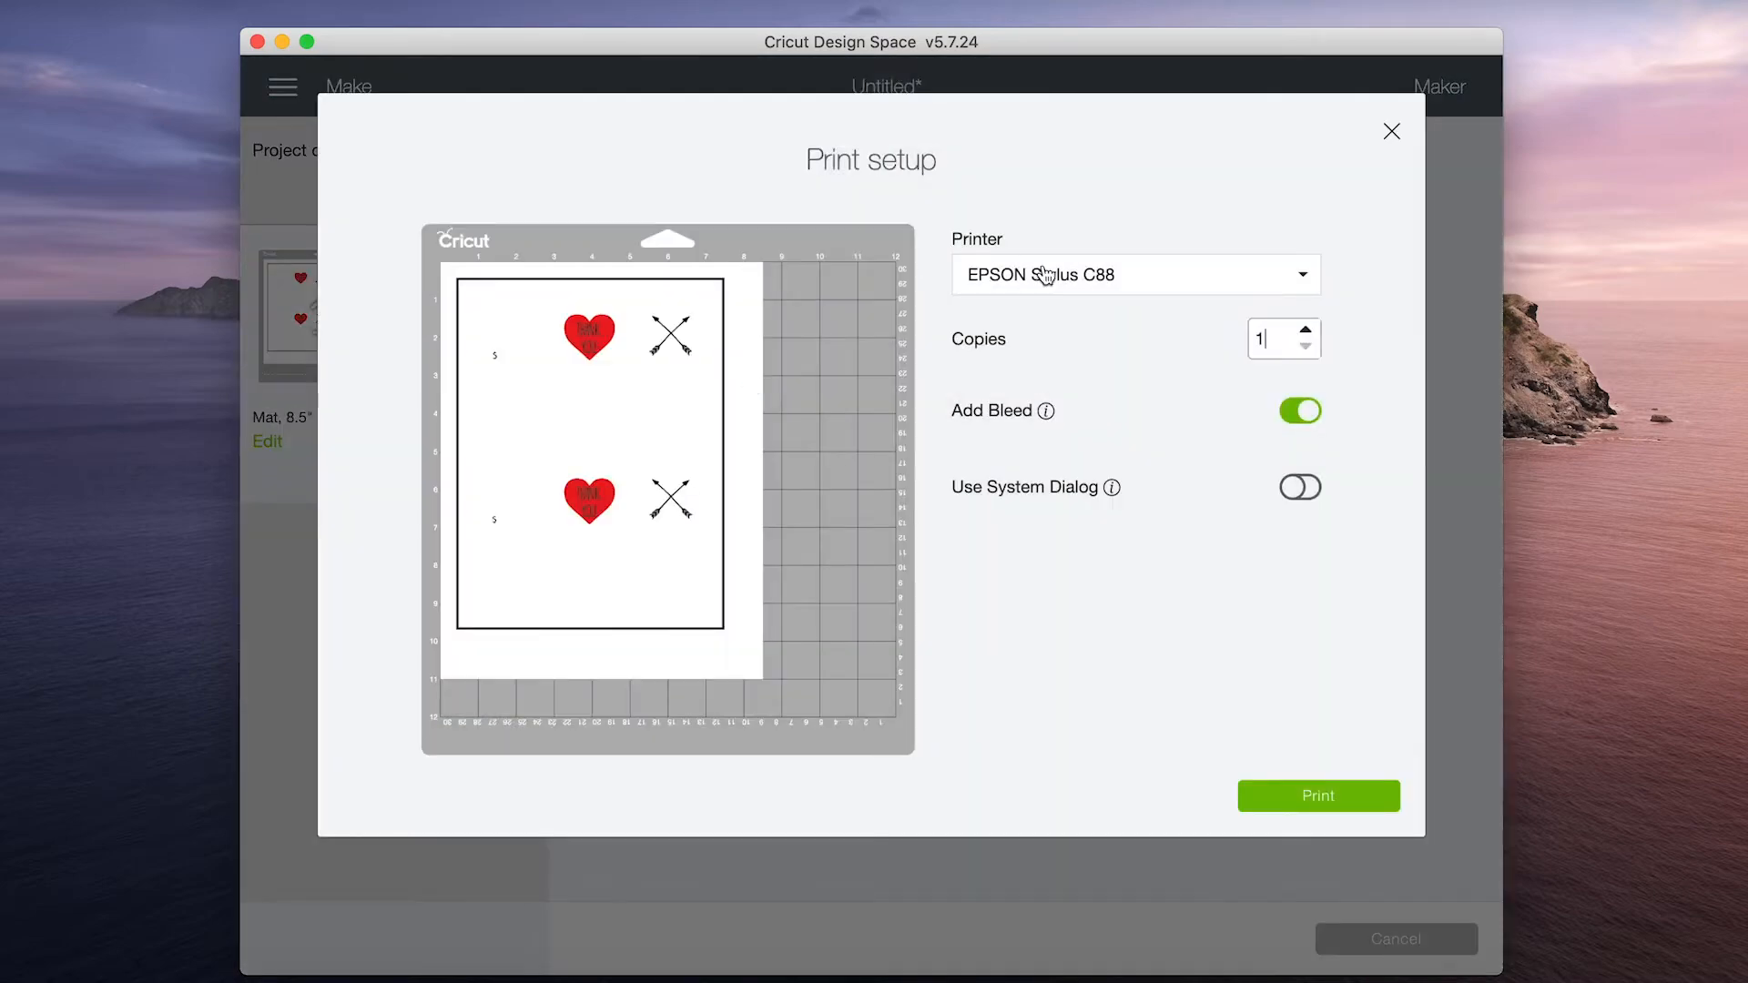
- Set up printing on the EPSON Stylus C88 with bleed off and the system dialog on, and bring the system print dialog into view
click(1066, 284)
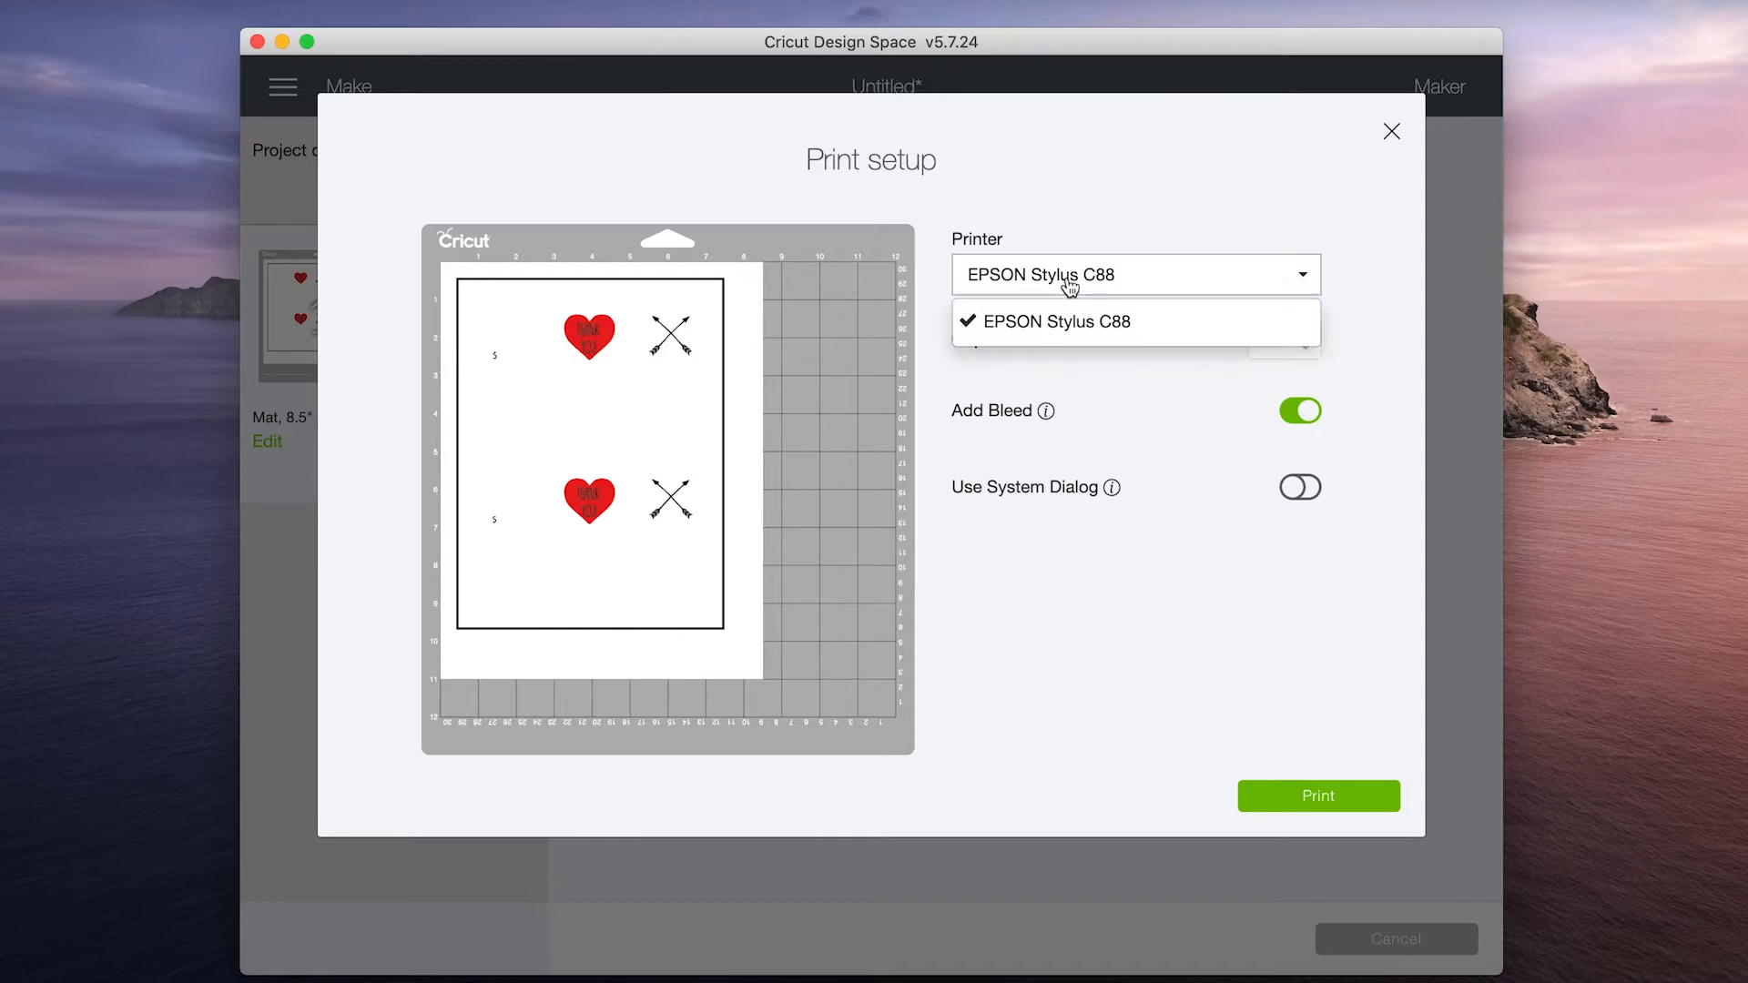
click(1076, 332)
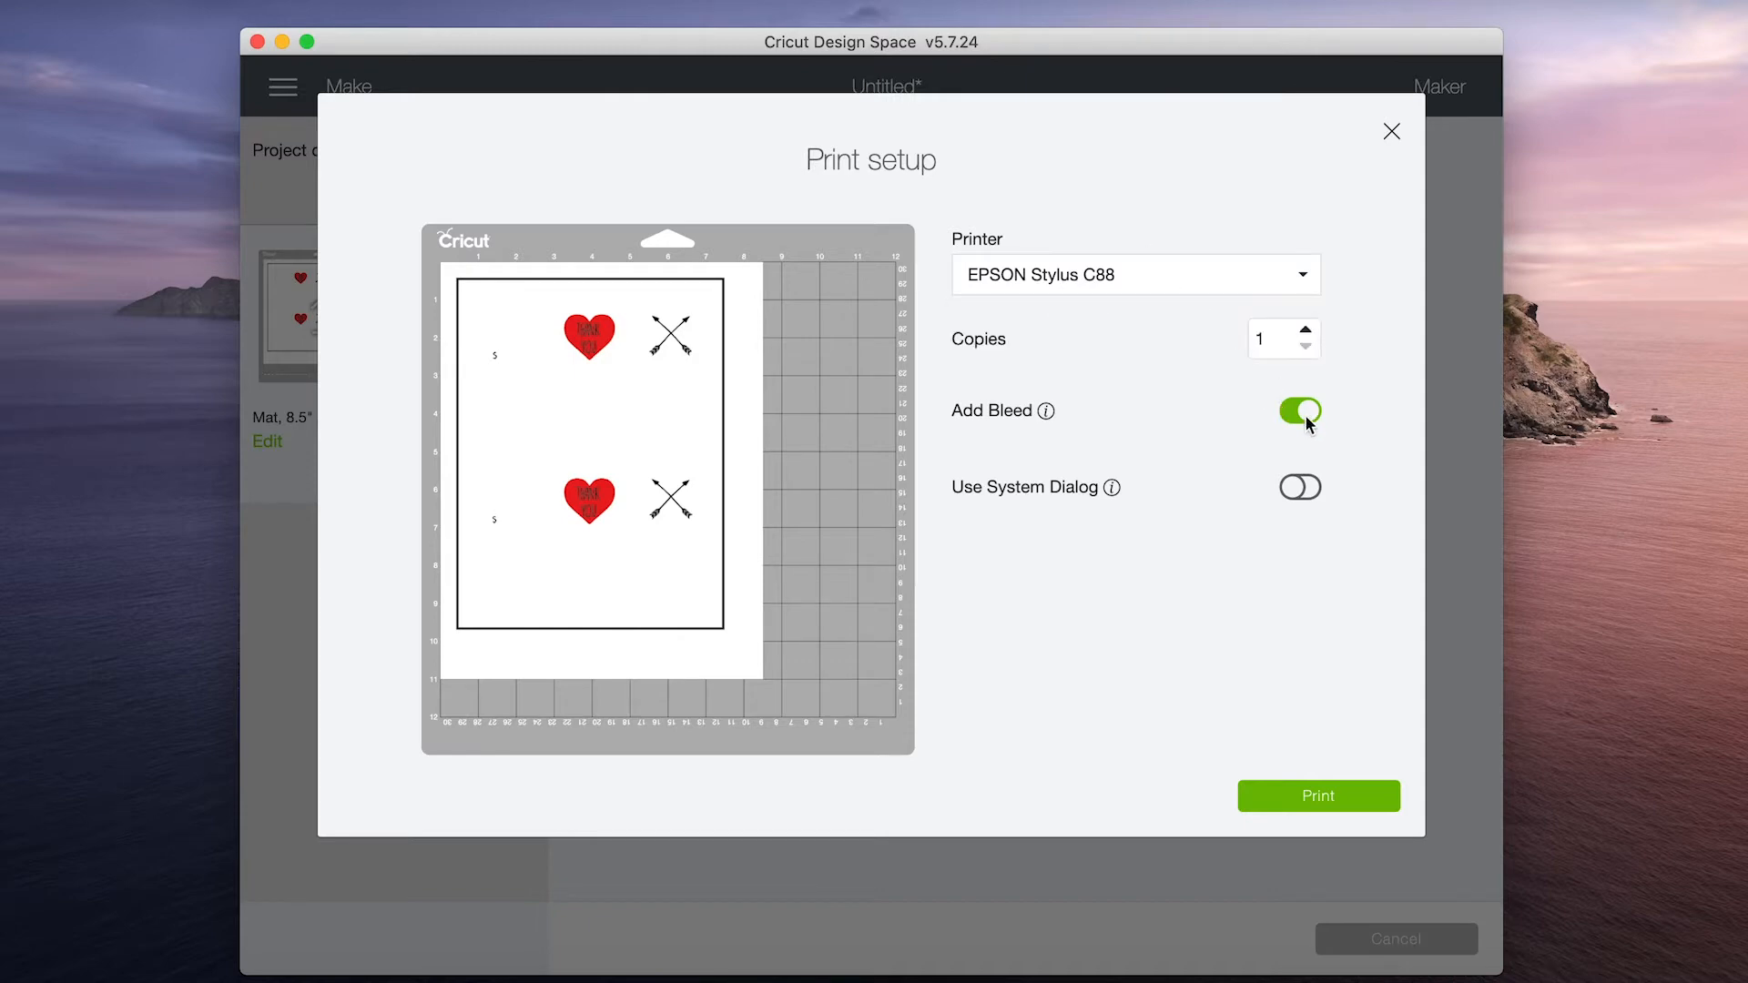
click(1313, 487)
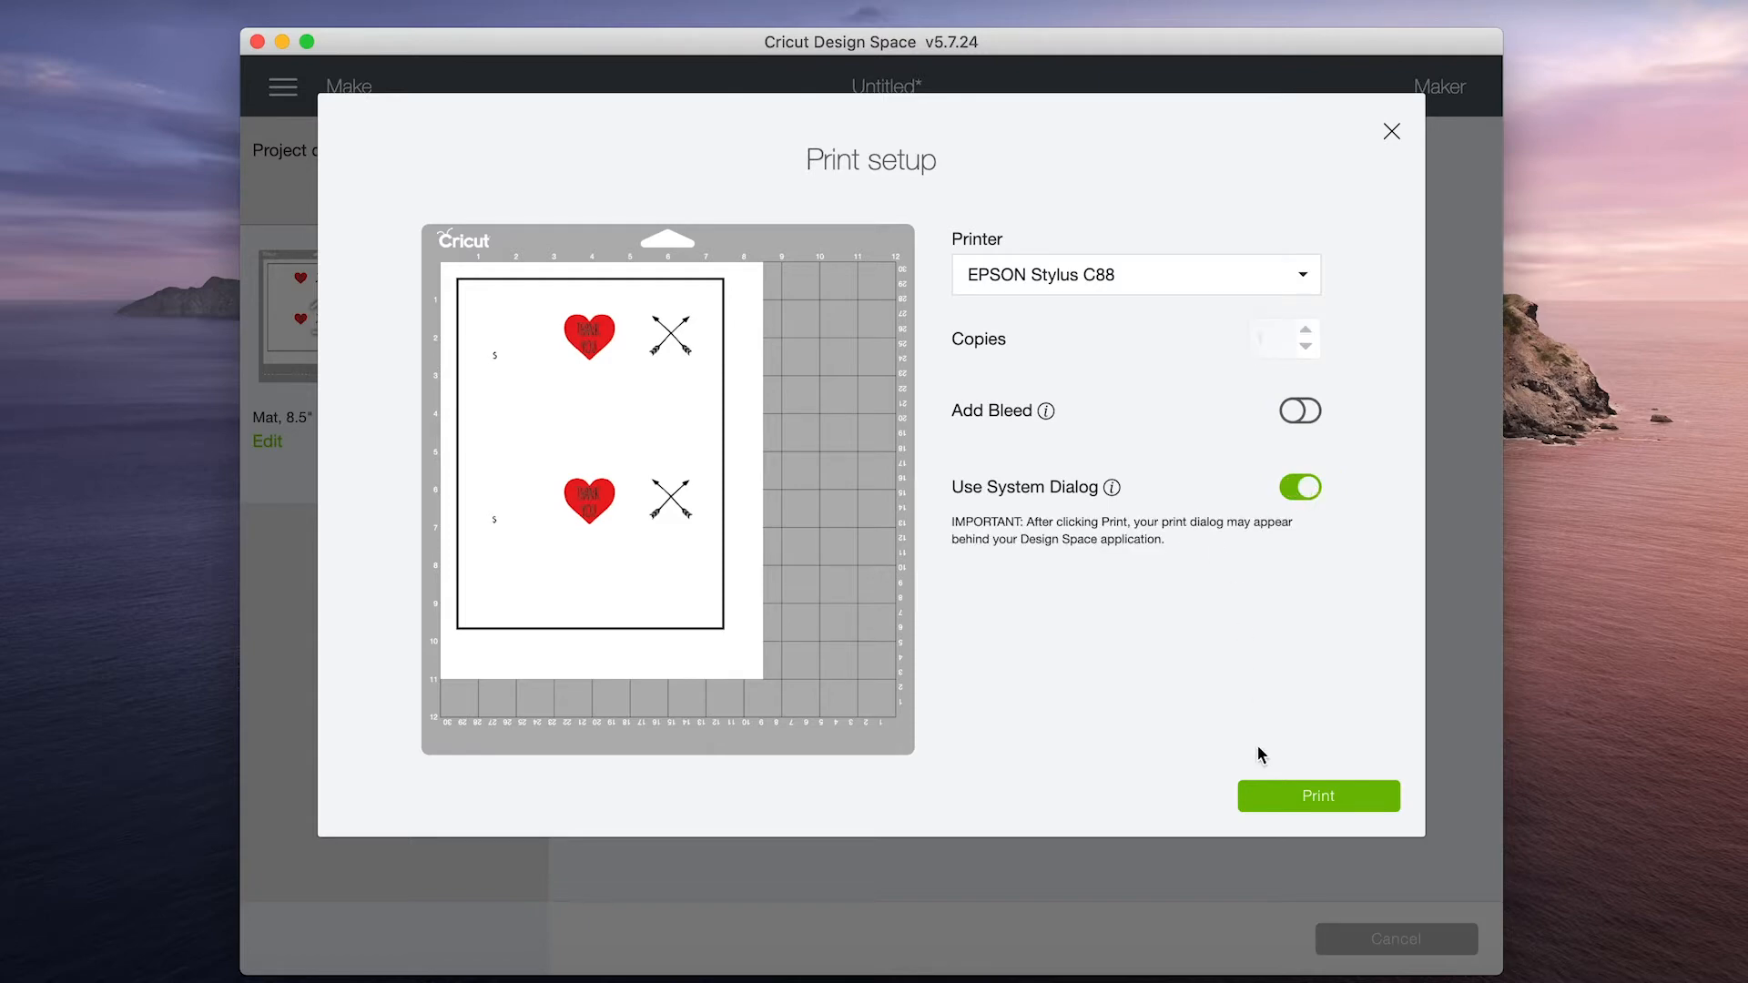
click(1308, 801)
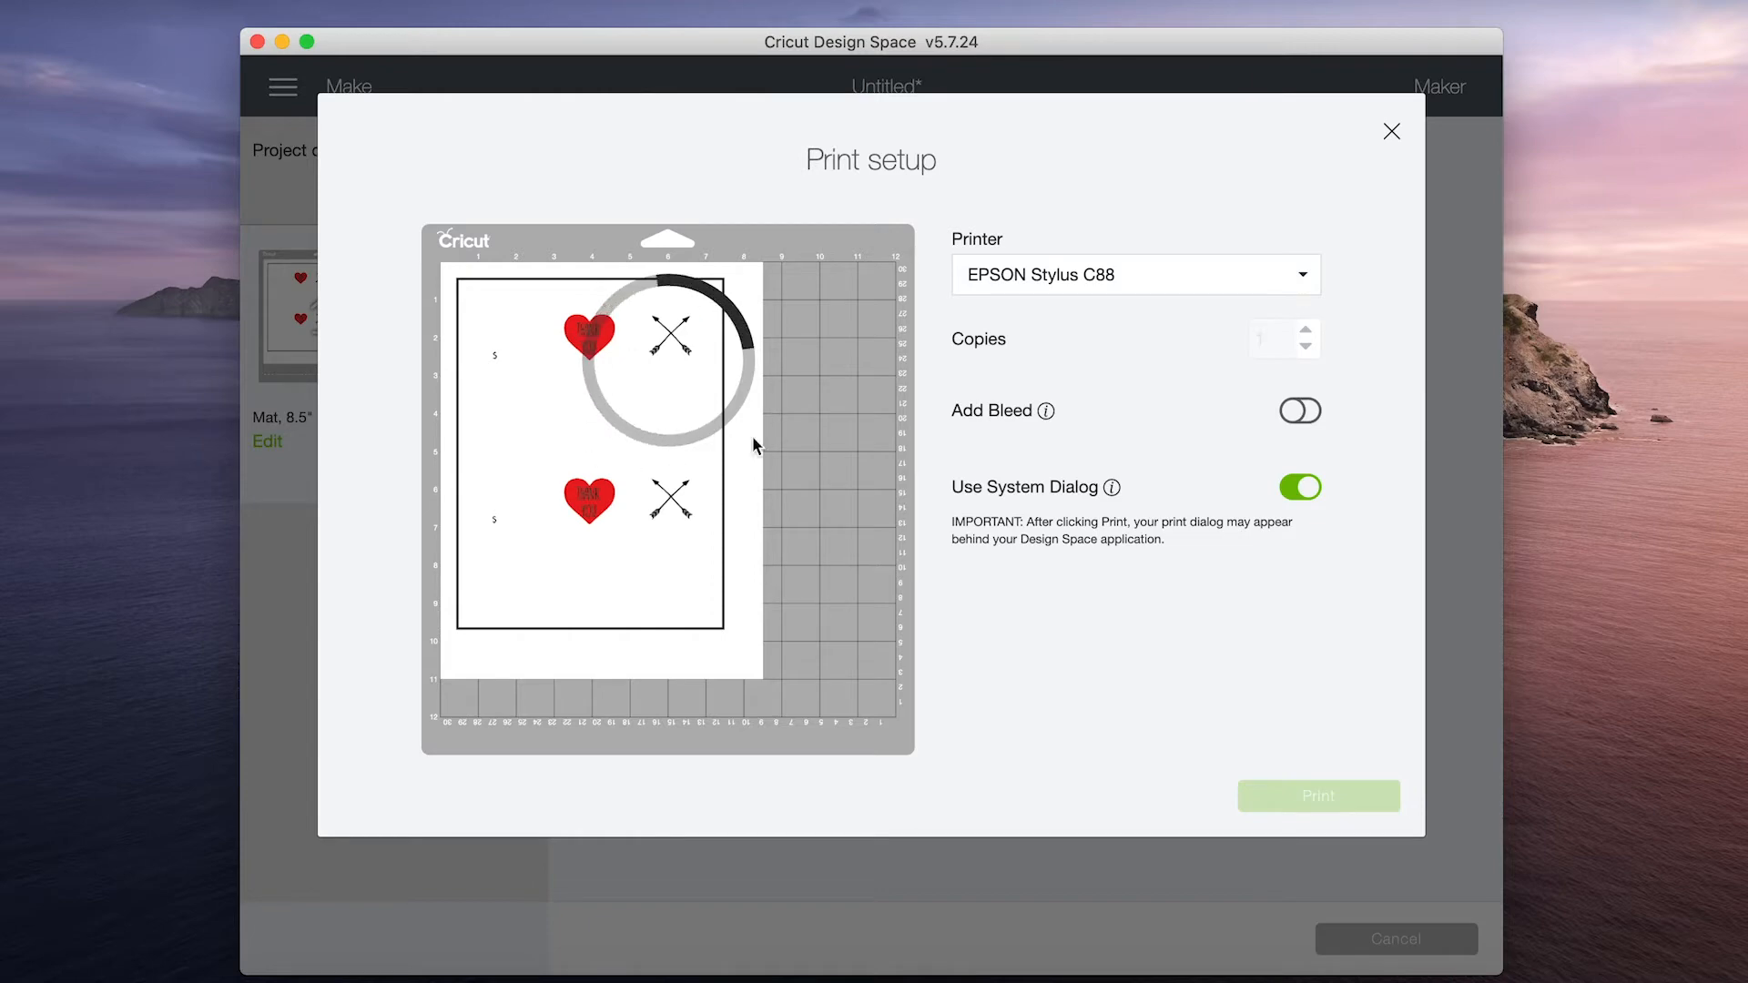
drag(726, 51, 736, 815)
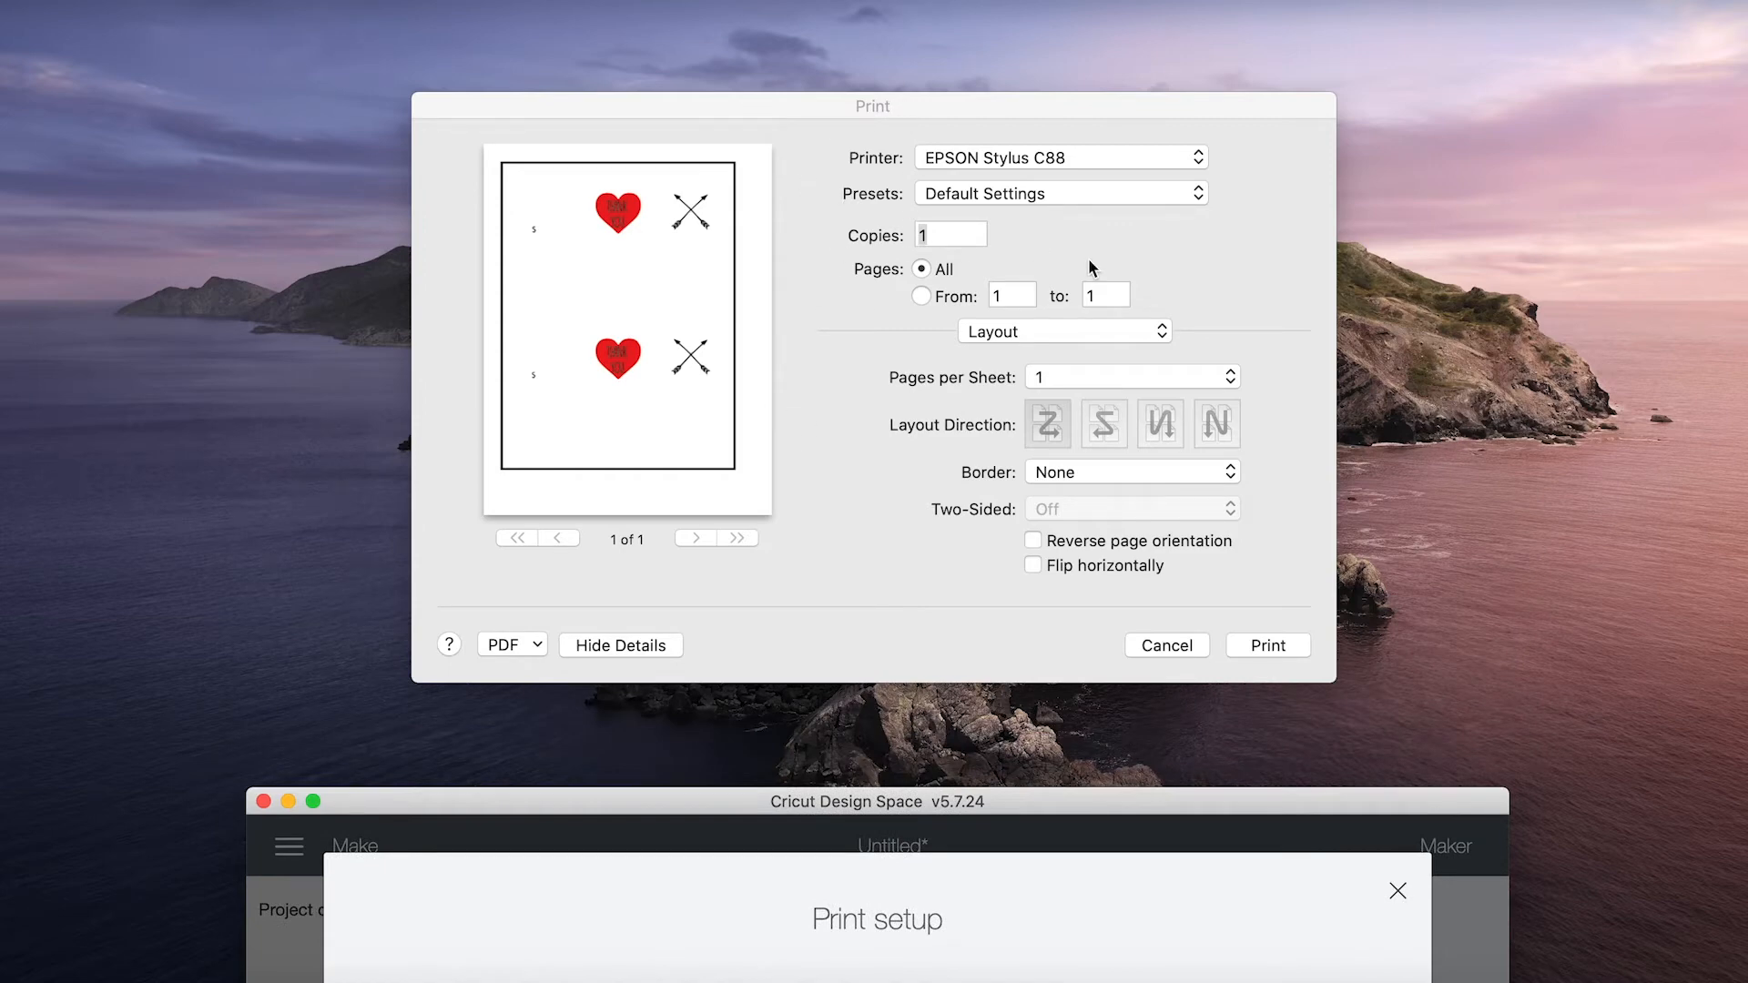
- In the printer's Print Settings, switch the mode to Advanced and set the print quality to Photo
click(1103, 338)
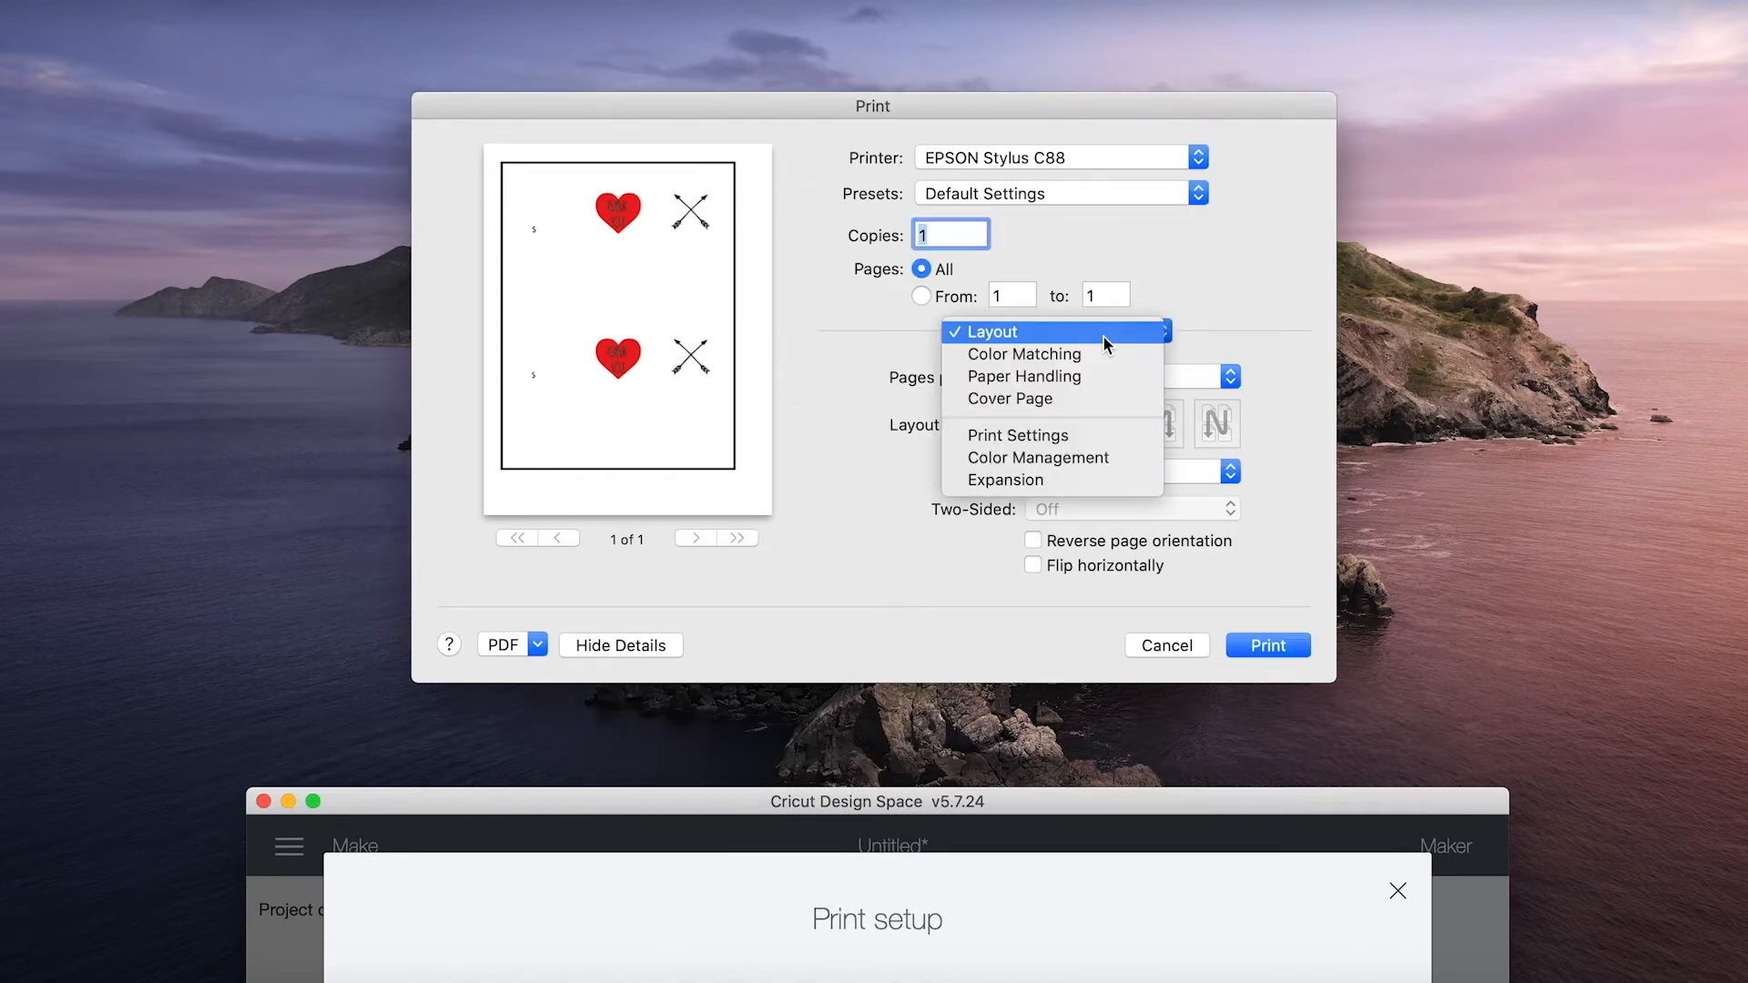
click(1067, 437)
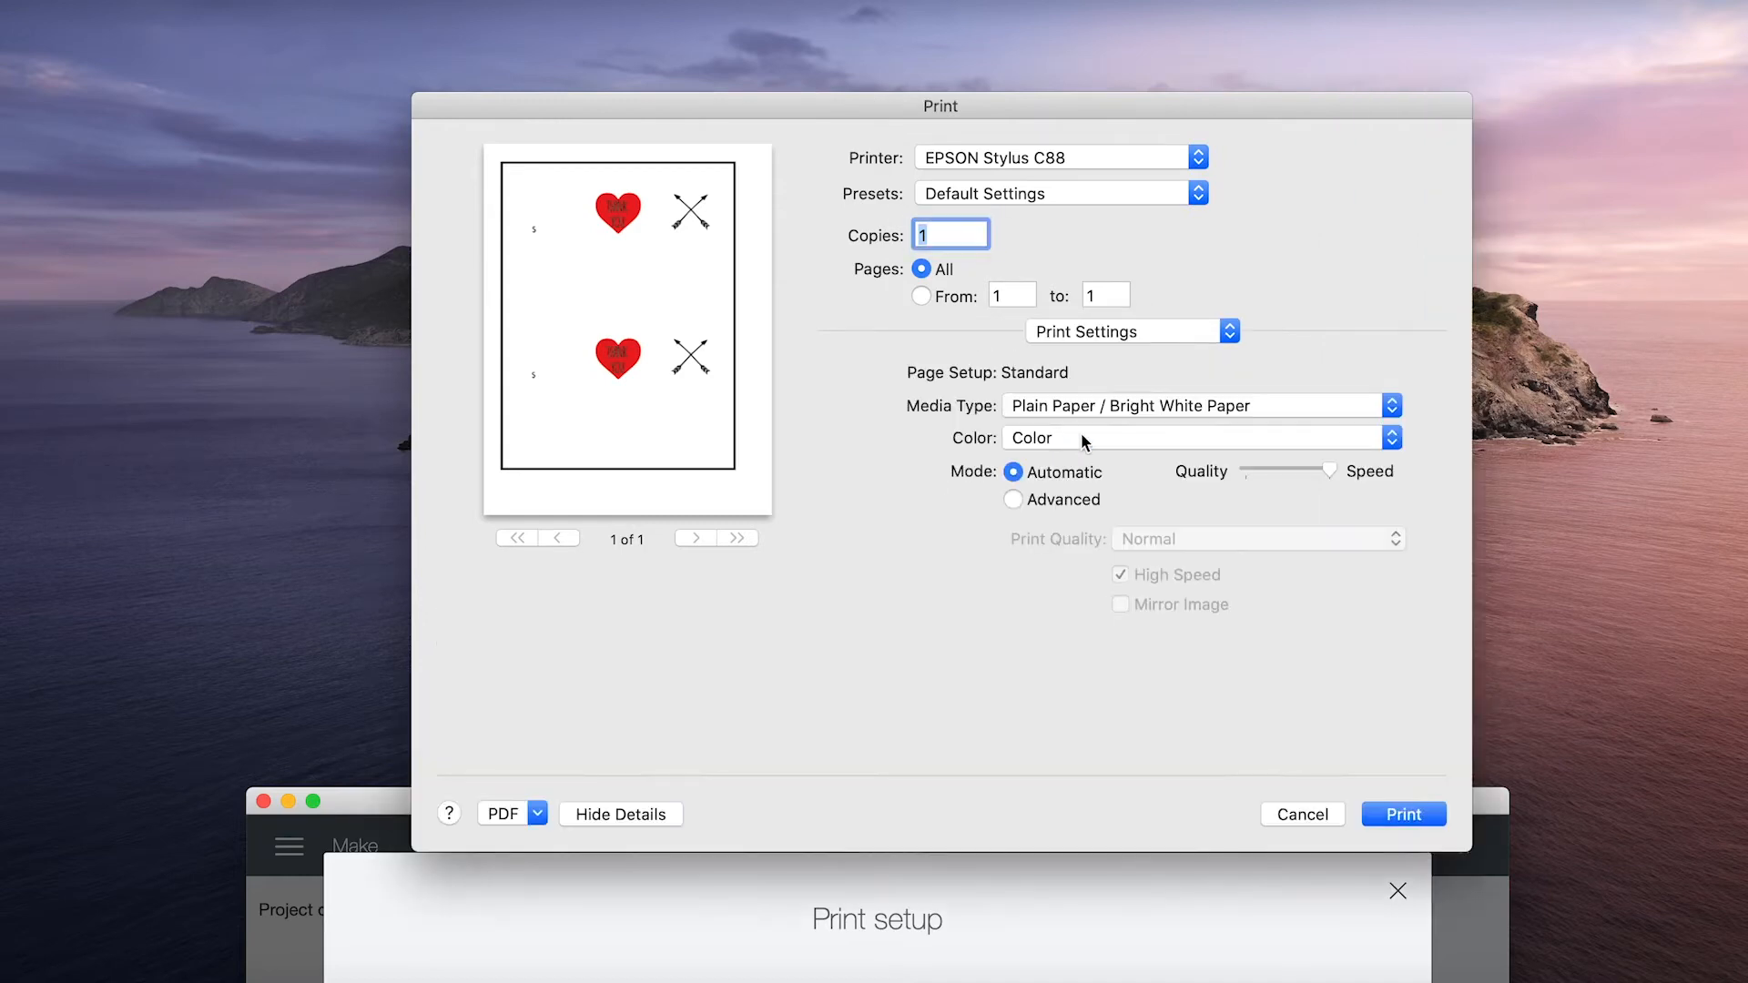
click(1013, 498)
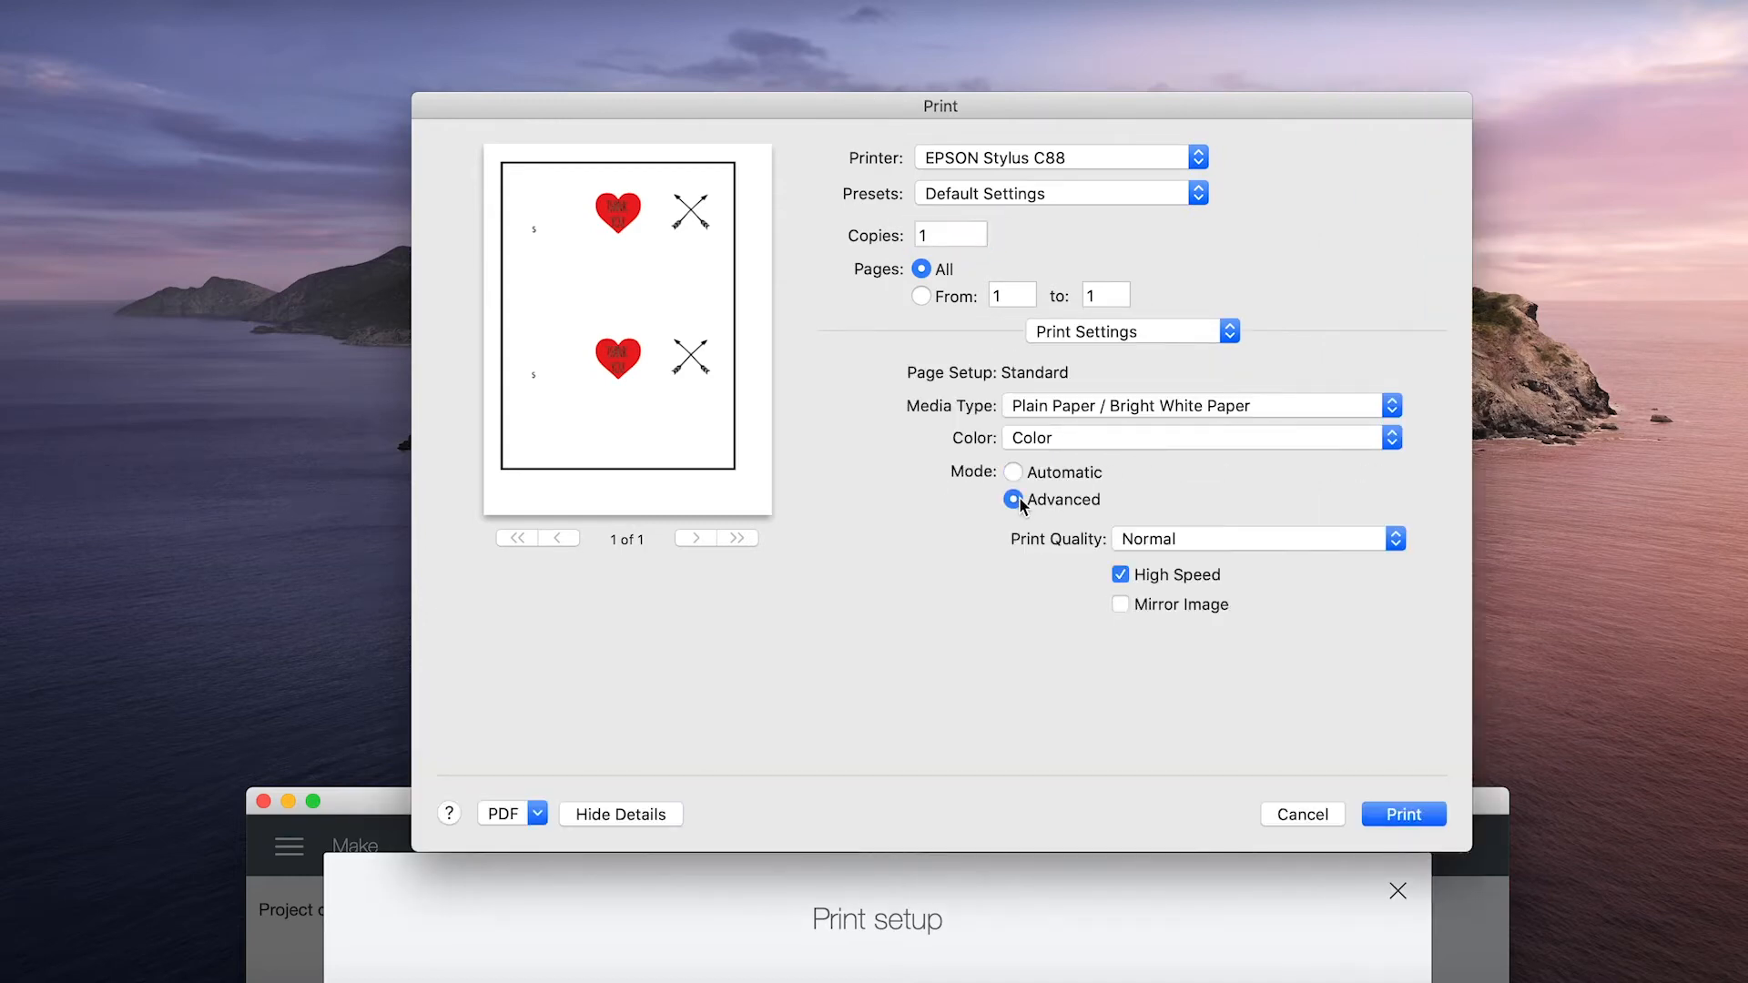
click(1186, 539)
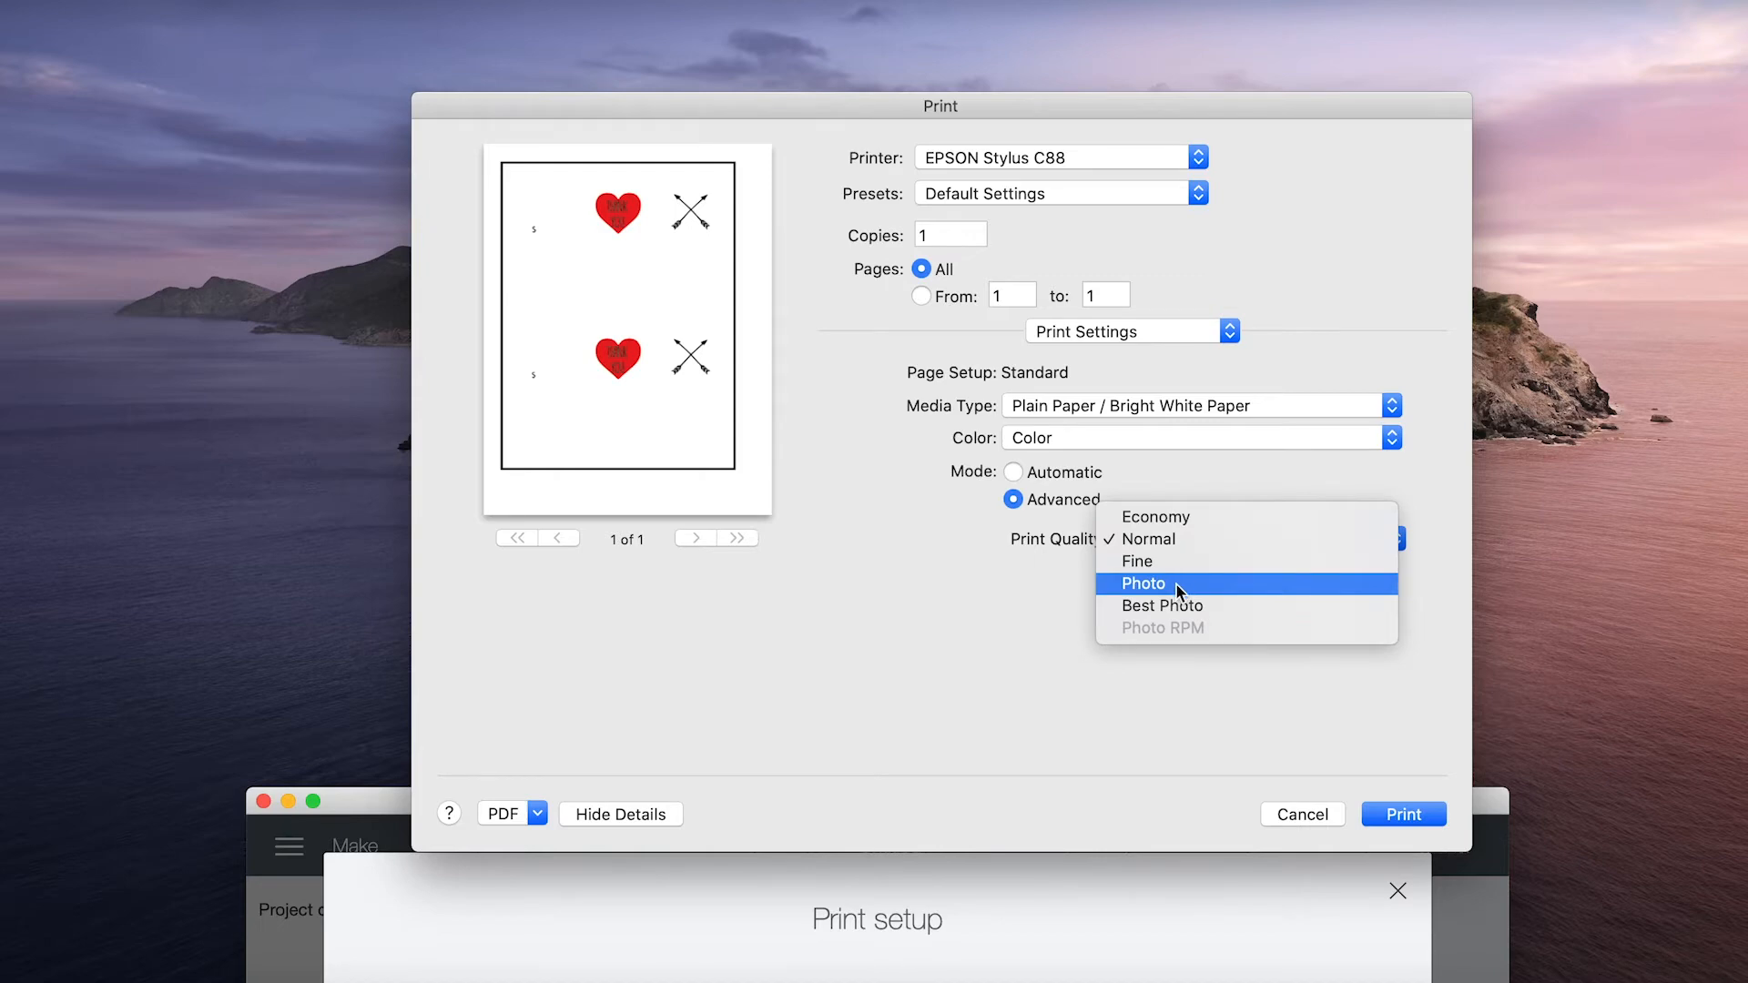
click(1176, 582)
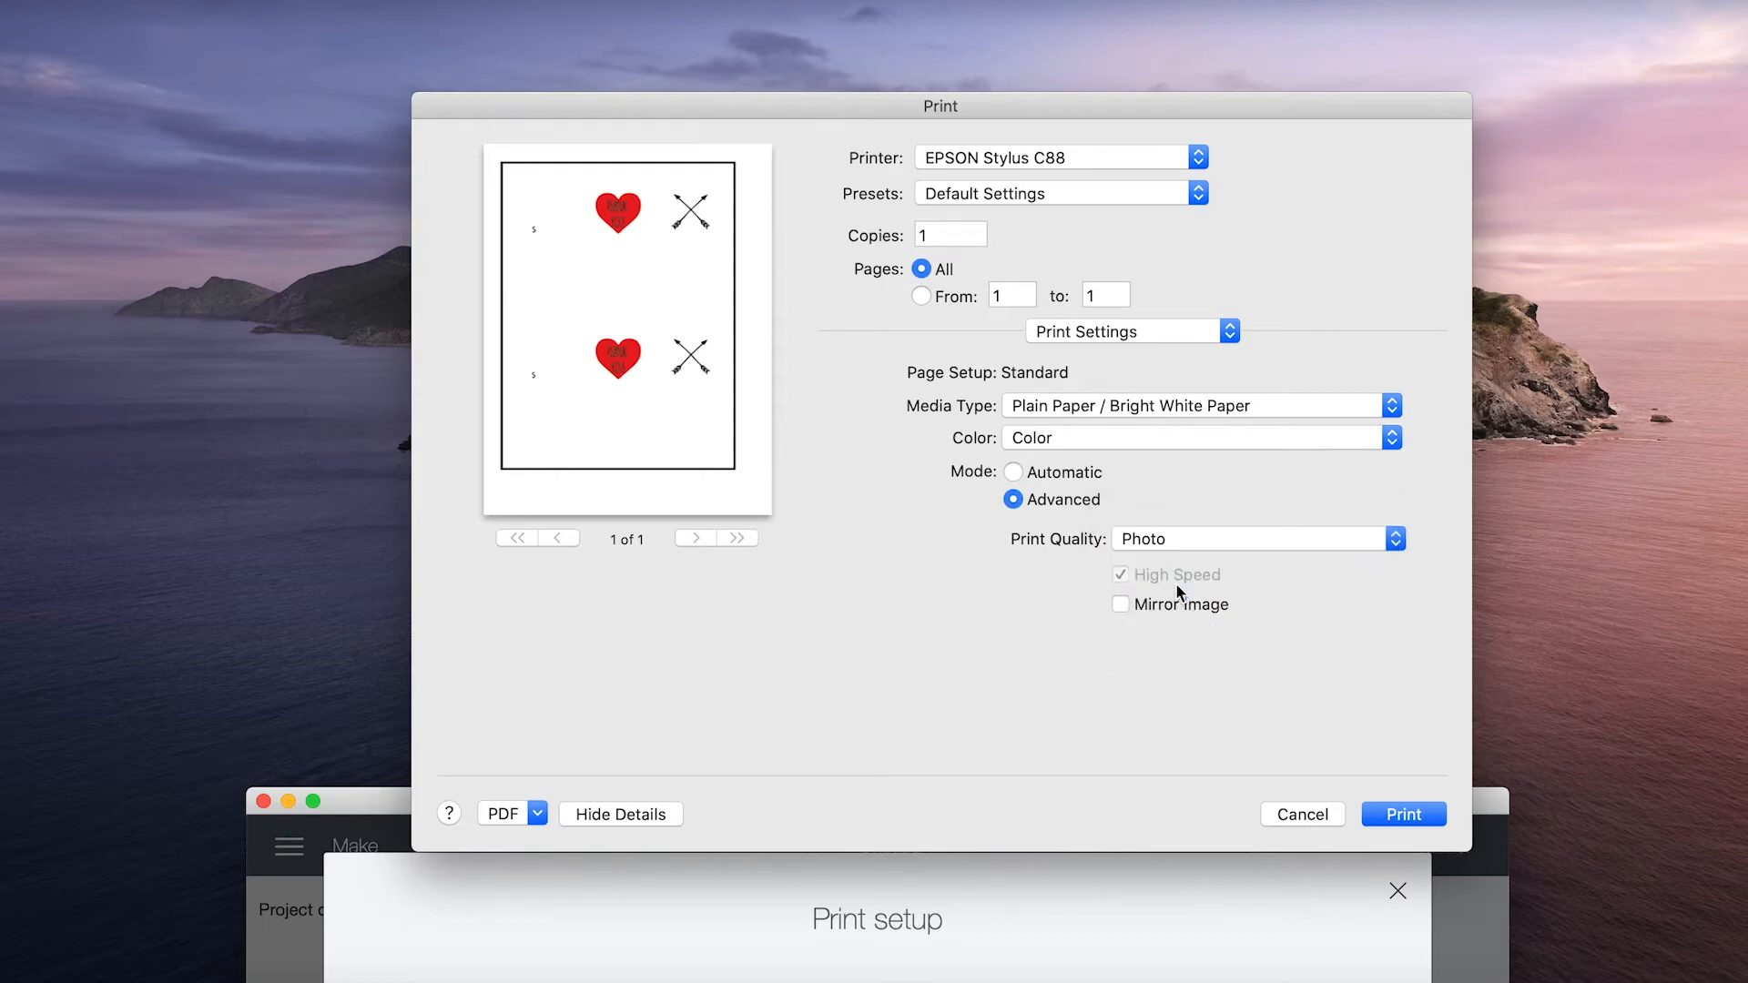